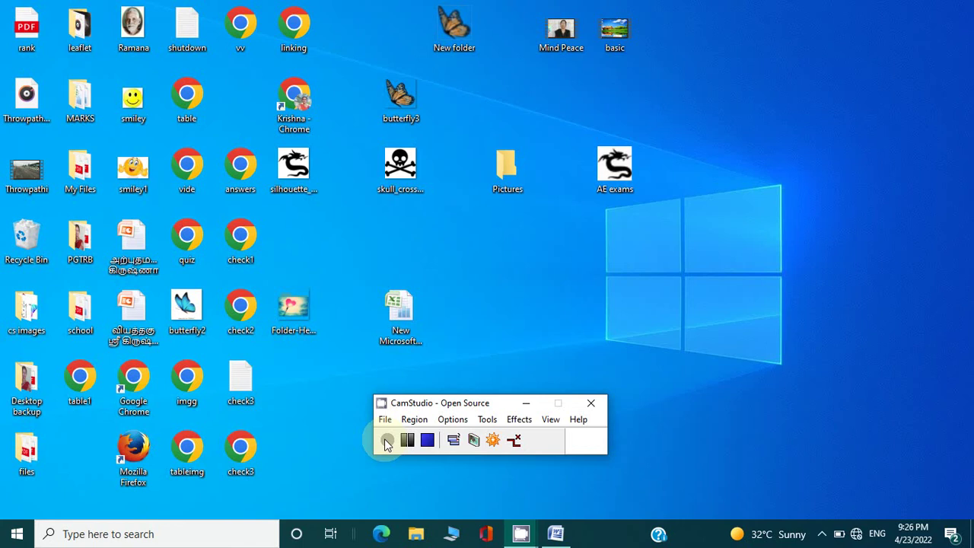
Step: Restore the blank Document1 Word window from the taskbar
click(555, 535)
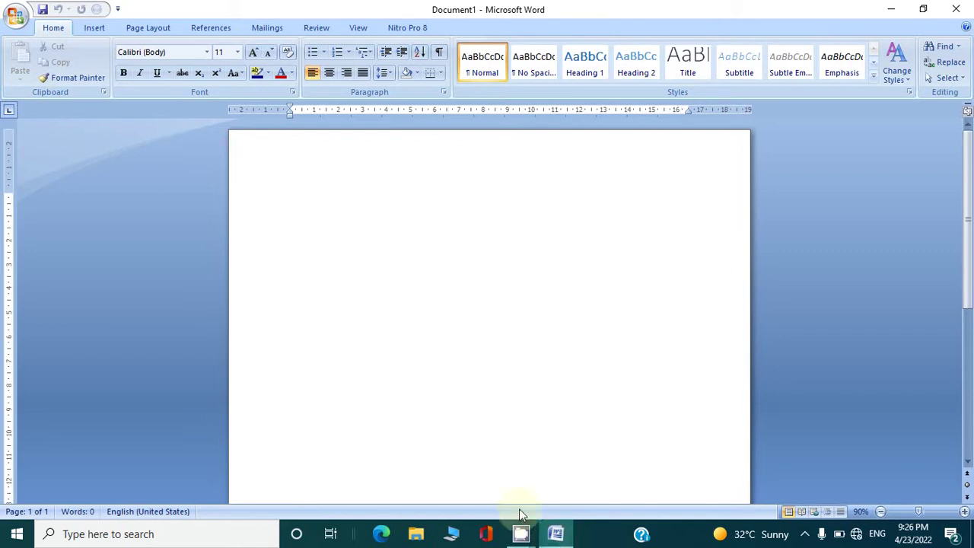
Step: Insert the built-in Pythagorean Theorem equation a²+b²=c² and start a new line below it
click(95, 29)
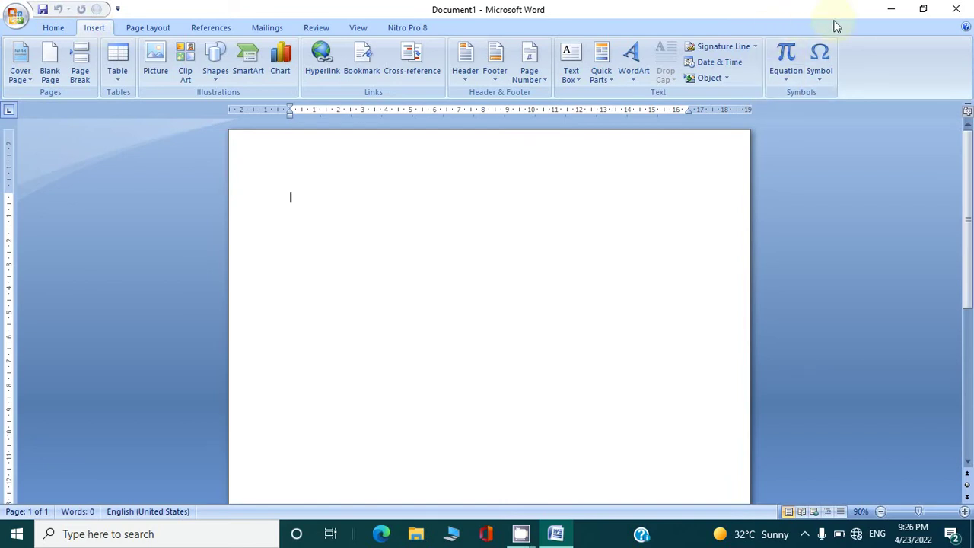
click(786, 81)
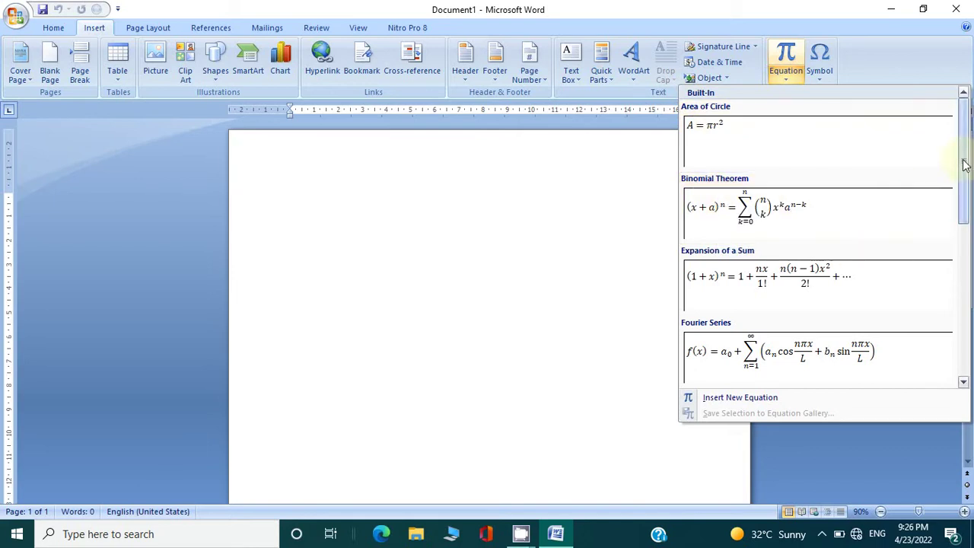
drag(964, 165, 969, 238)
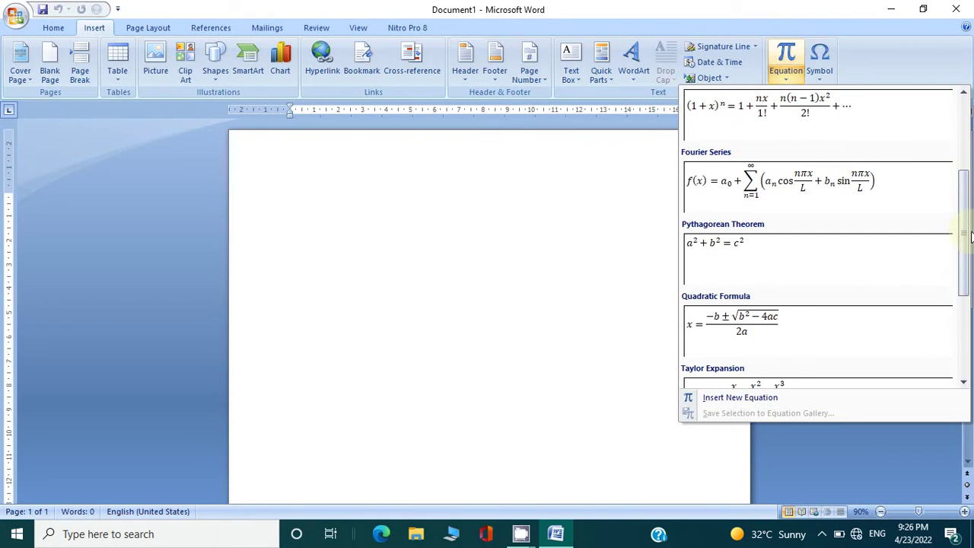
click(738, 261)
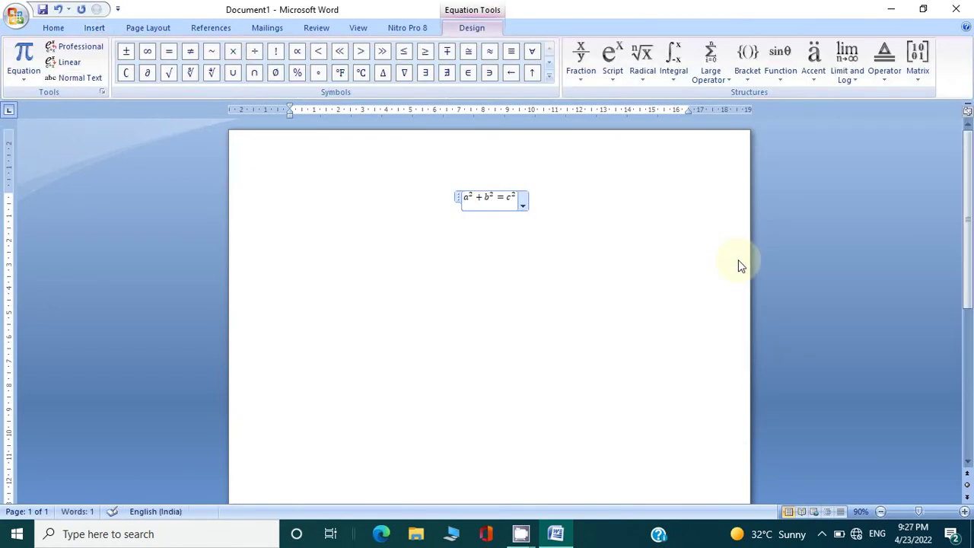
click(578, 261)
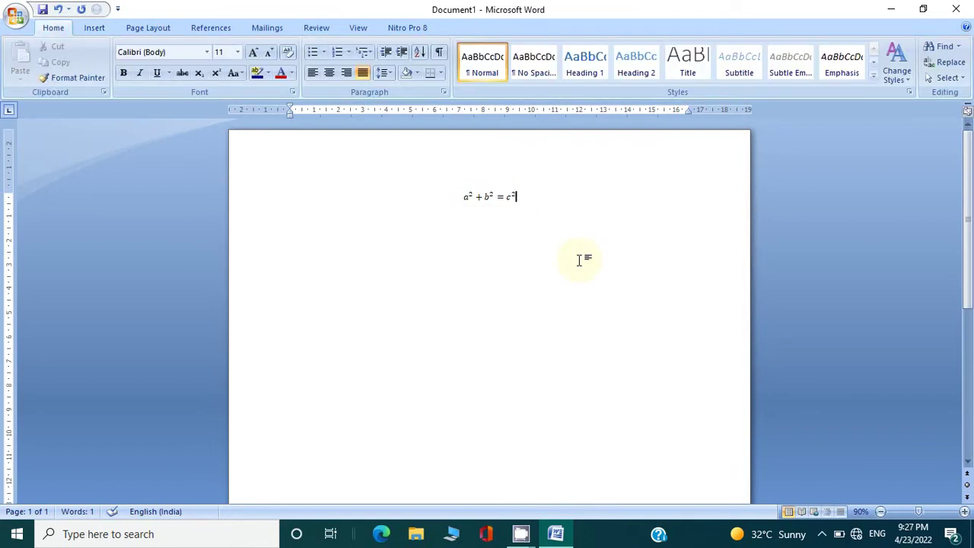
key(Return)
Step: Insert a new equation holding the Greek letter α from the full Symbols gallery
click(94, 28)
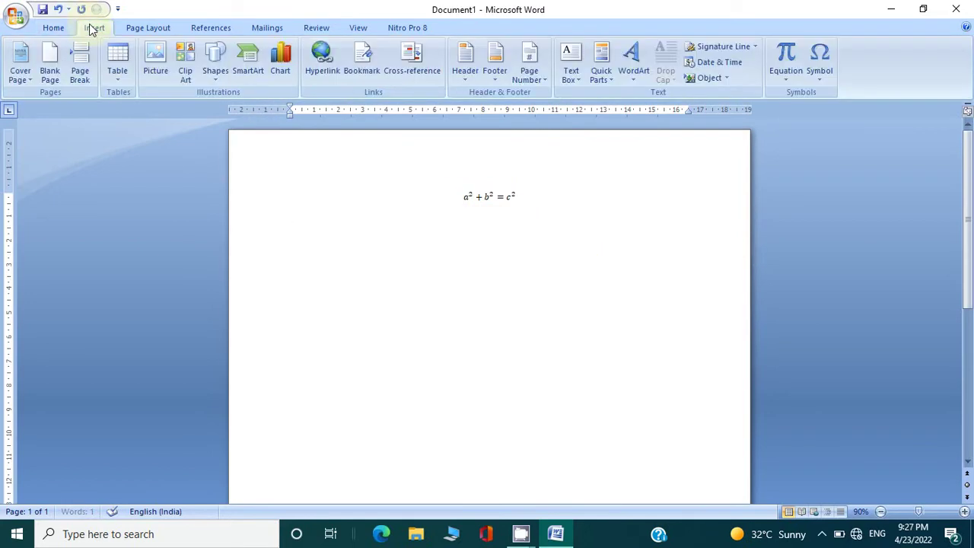
click(792, 86)
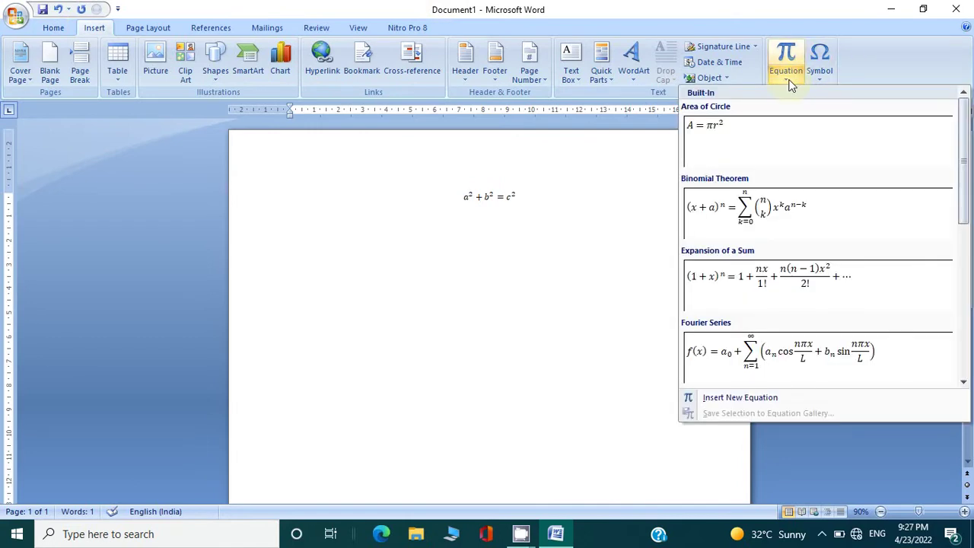
click(785, 53)
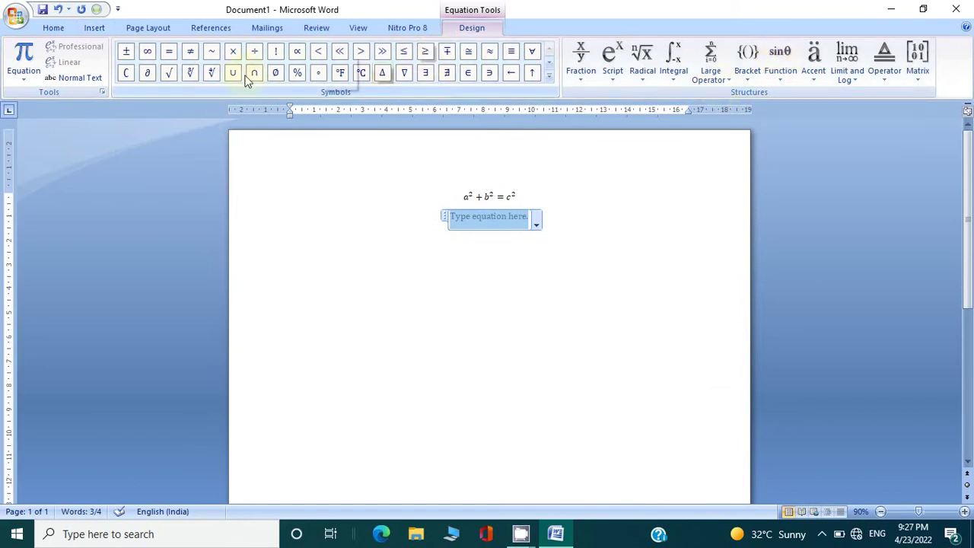
click(547, 79)
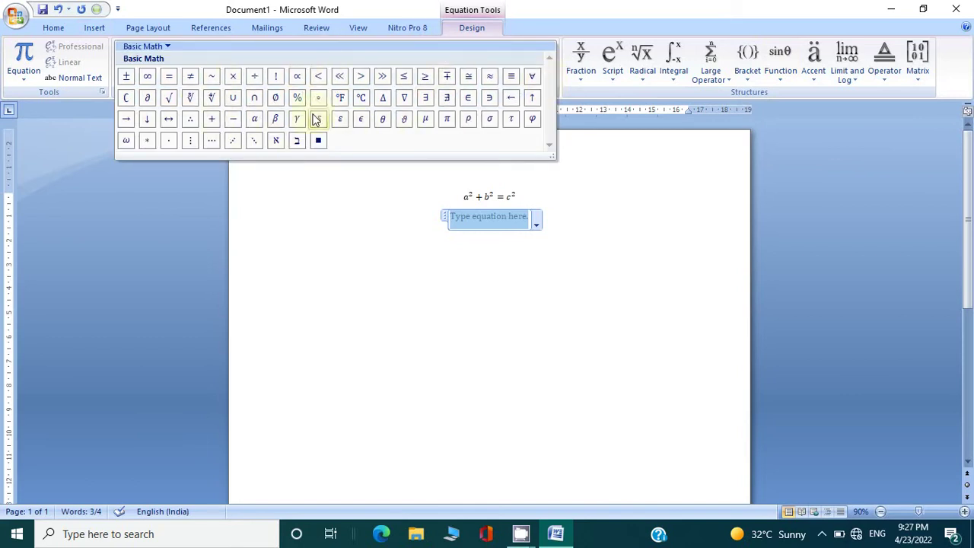
click(259, 120)
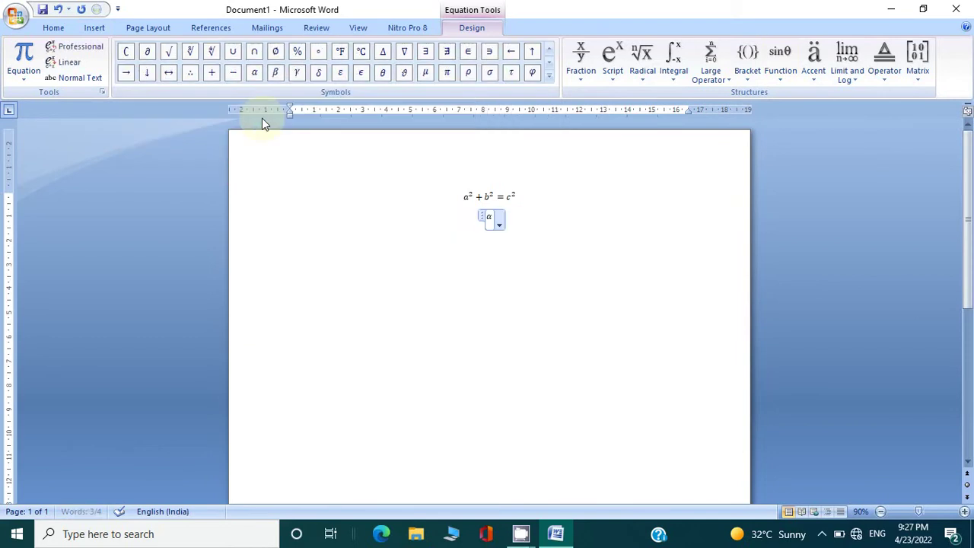
click(496, 281)
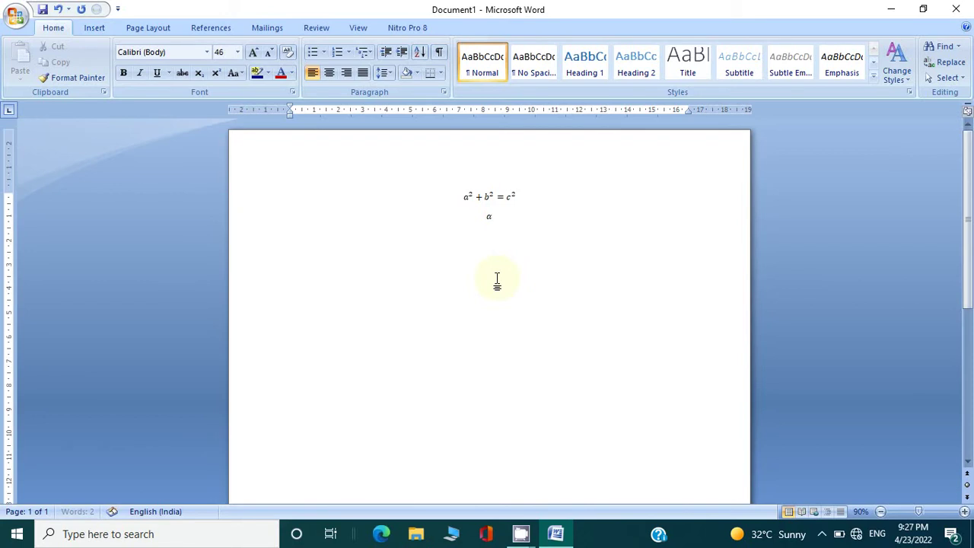
Step: Insert a new equation with a stacked fraction, a in the numerator and 2 below
click(93, 28)
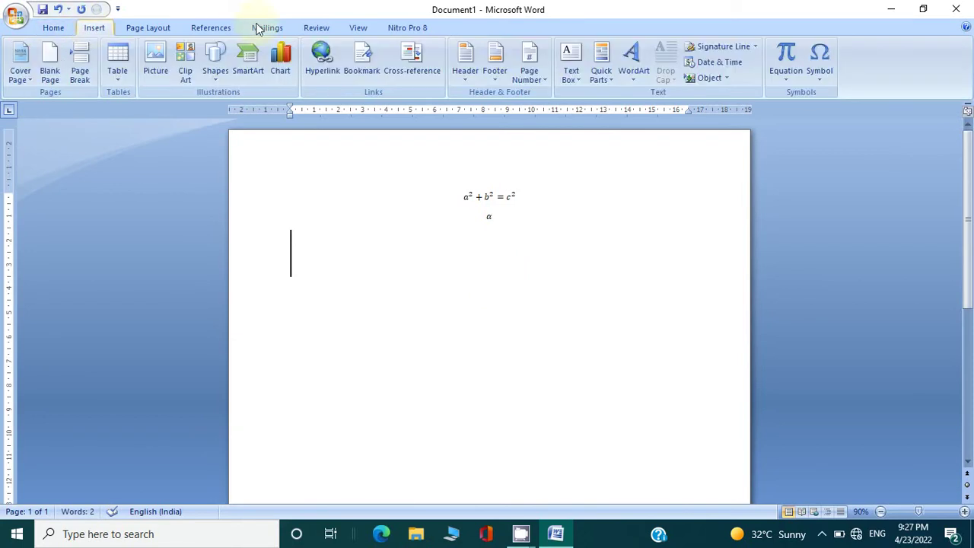
click(787, 57)
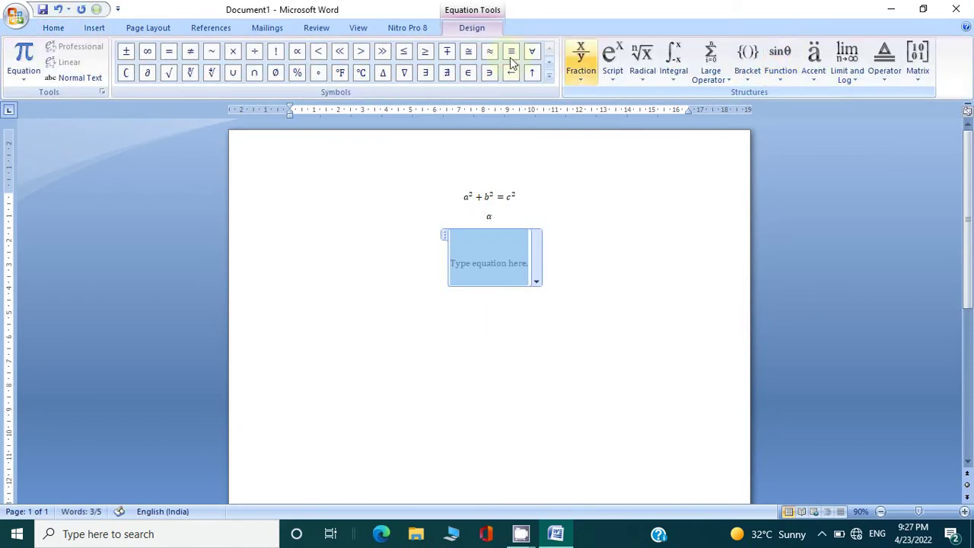
click(549, 79)
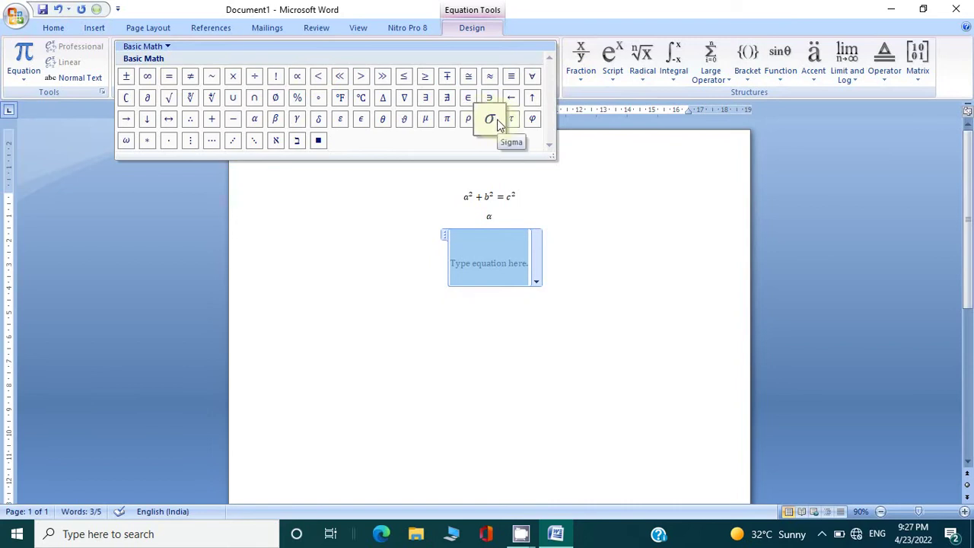
click(567, 147)
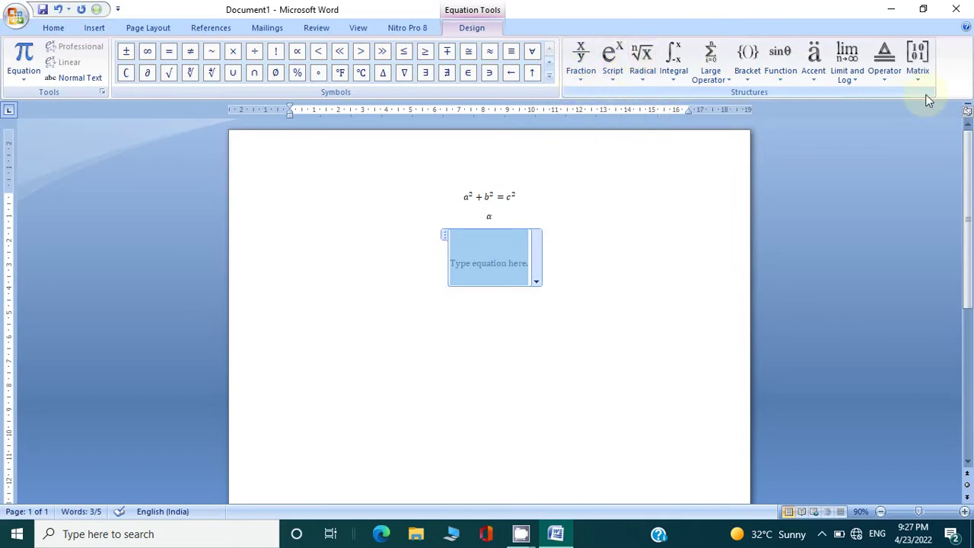
click(583, 81)
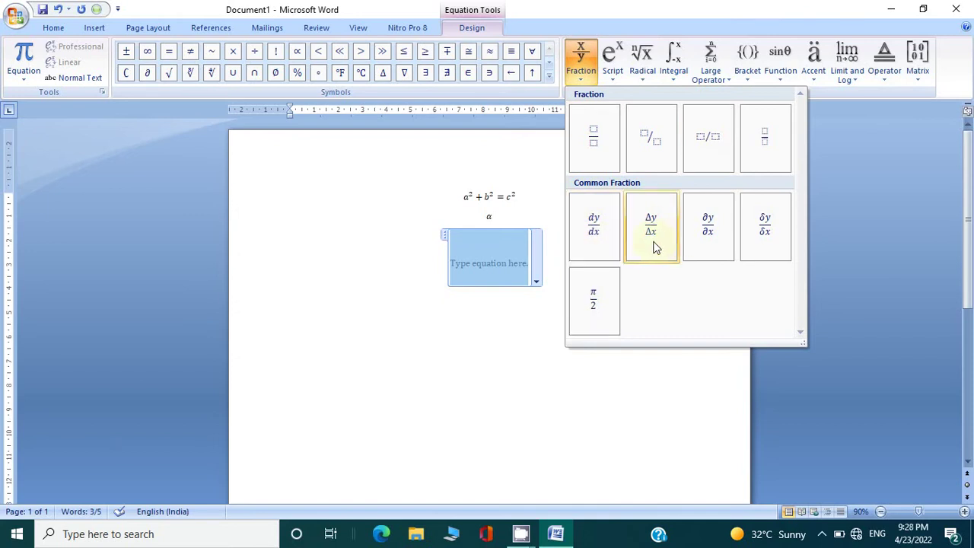
click(588, 142)
click(487, 248)
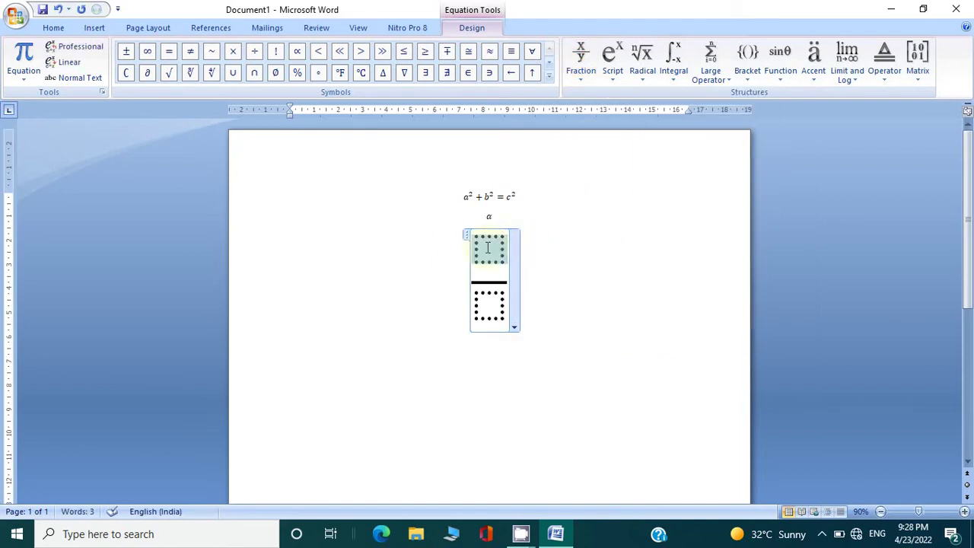
text(a)
click(488, 295)
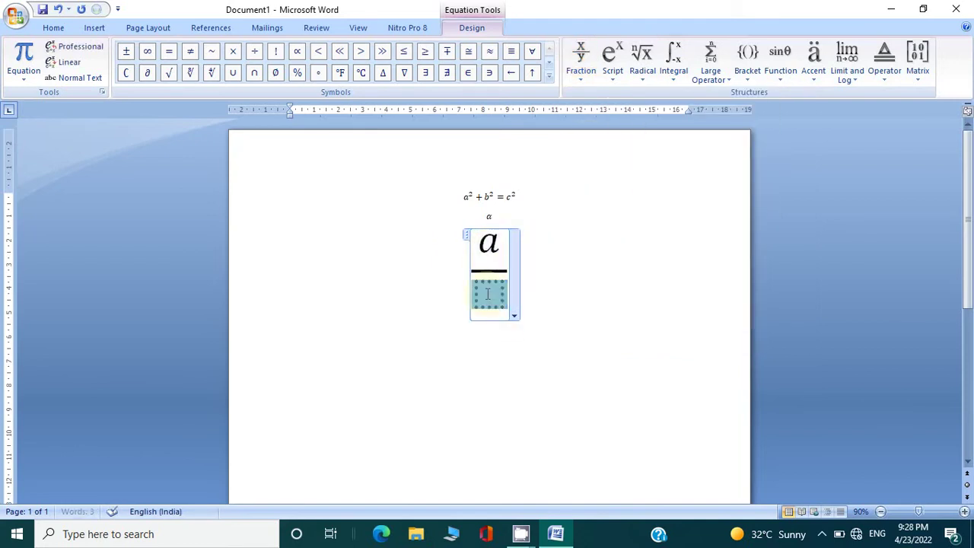
text(2)
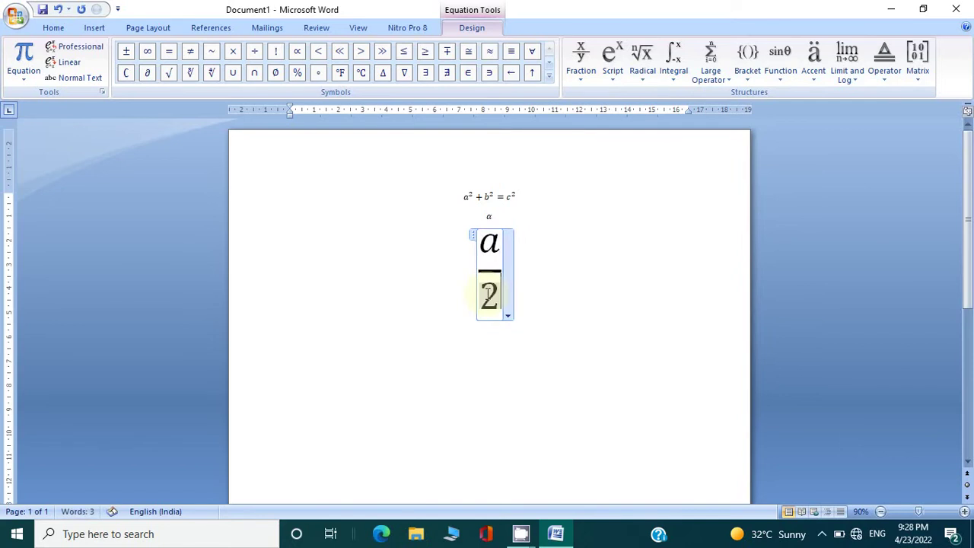
click(413, 309)
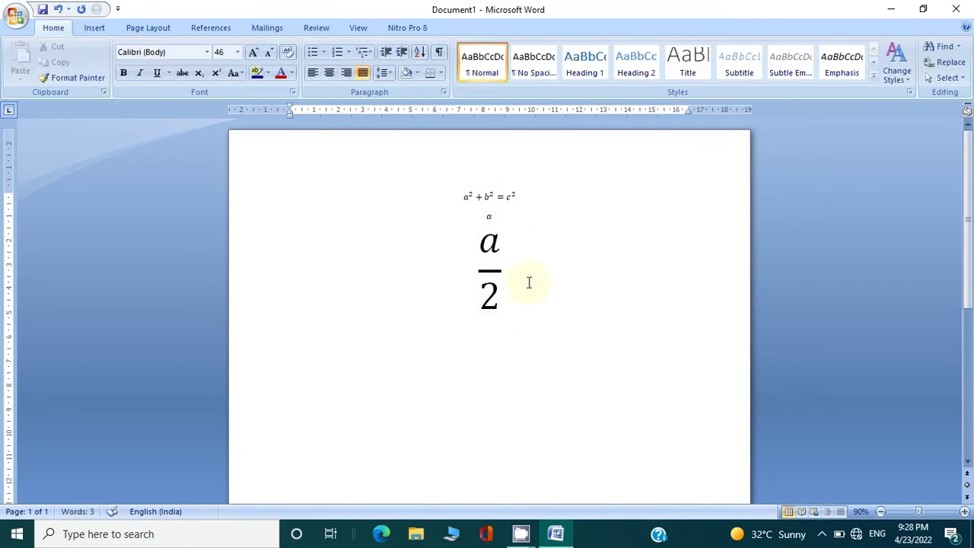
Step: On a new line, insert an equation x with subscript 2, then start another line
key(Return)
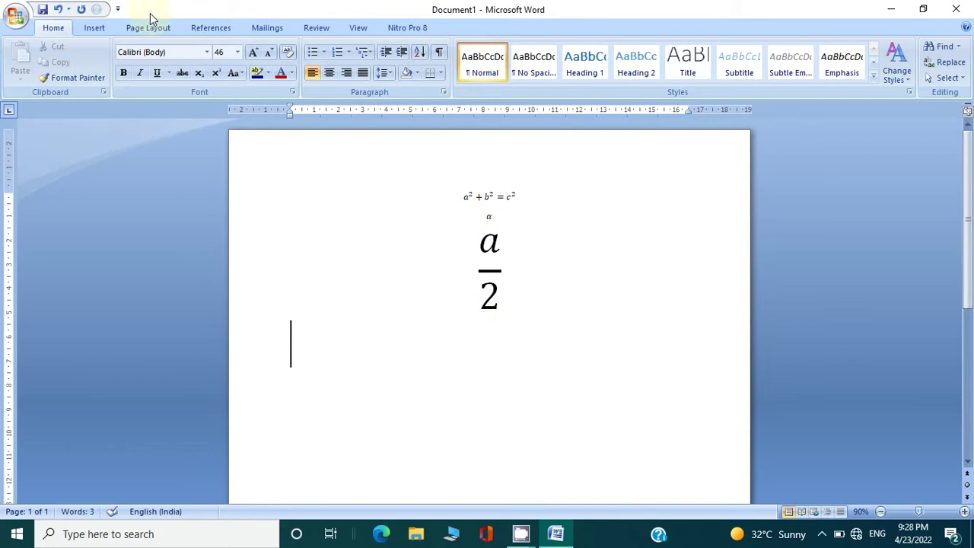
click(95, 29)
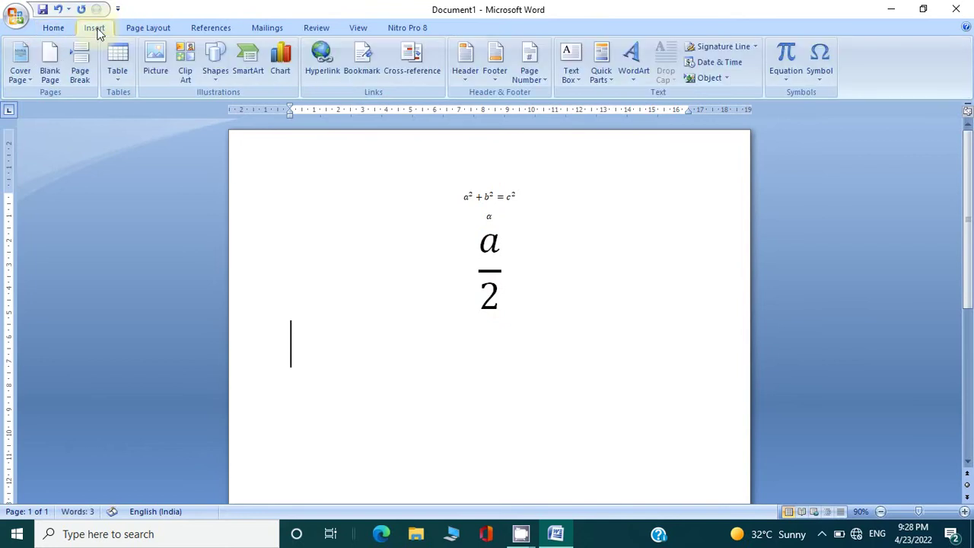
click(784, 55)
click(615, 76)
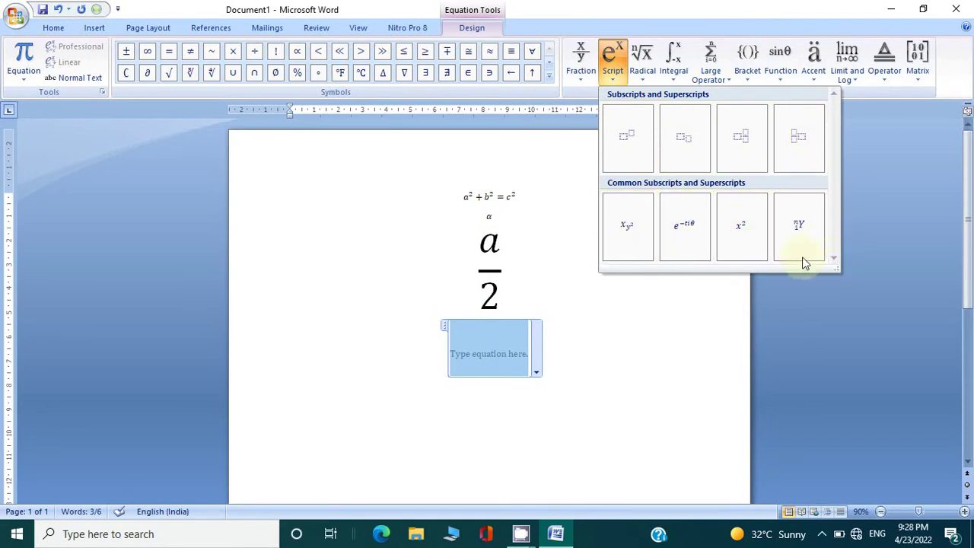
click(681, 152)
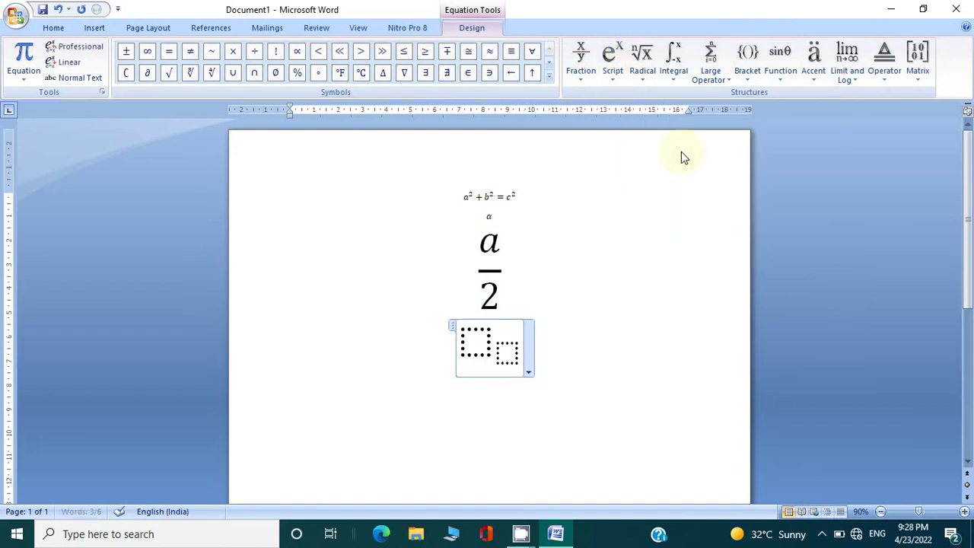
click(463, 357)
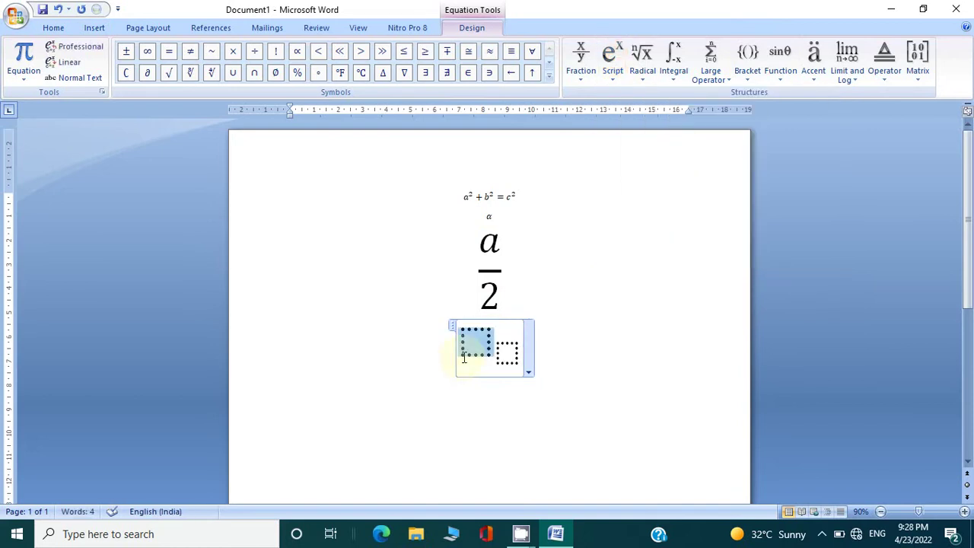
text(x)
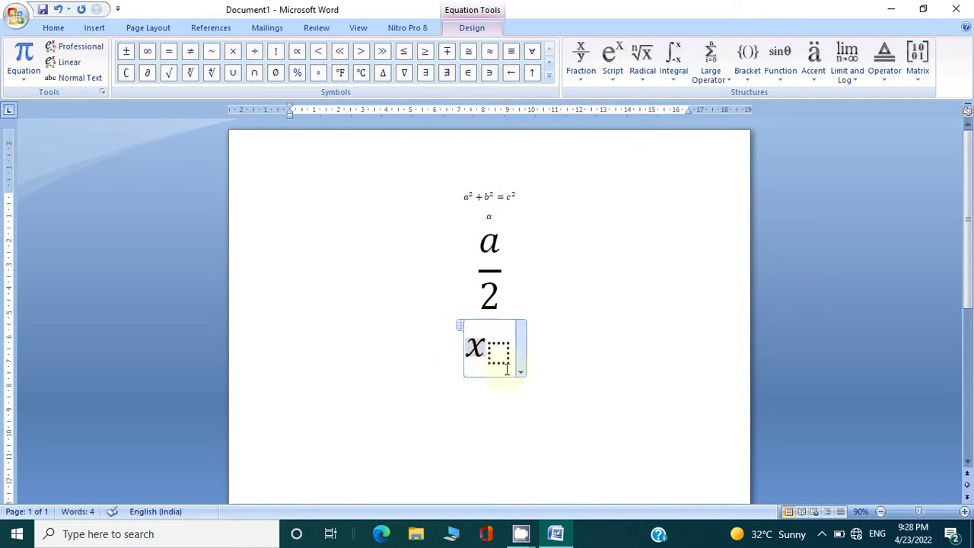
click(499, 361)
text(2)
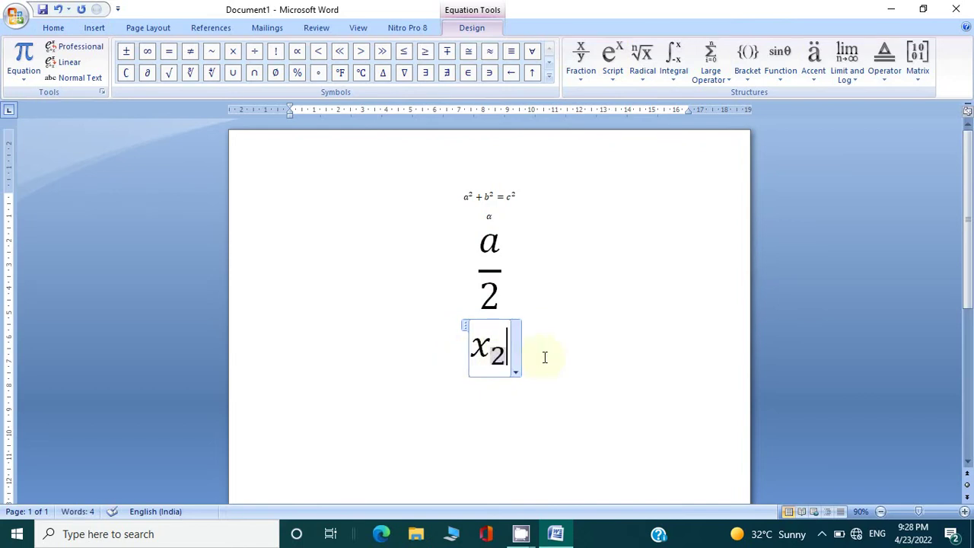
click(544, 357)
key(Return)
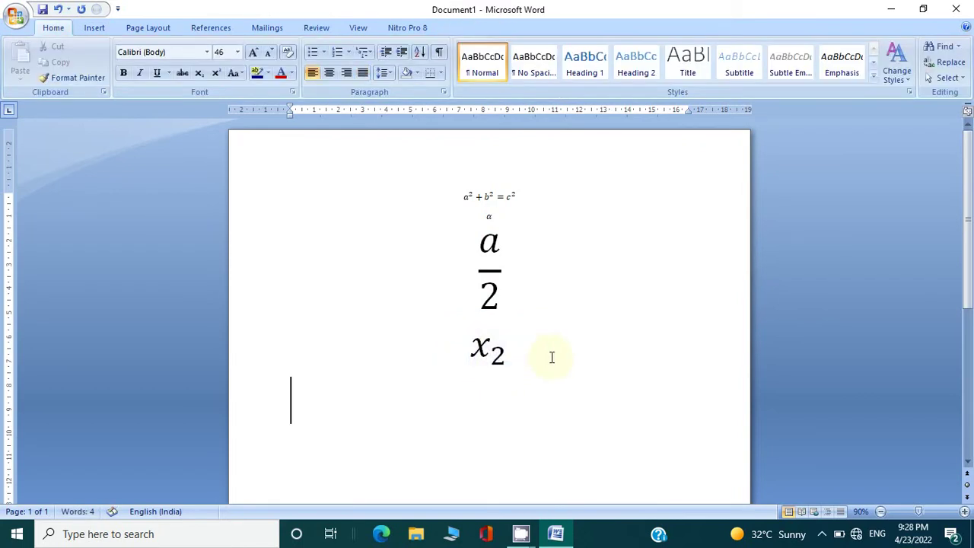
Step: Insert a degree-radical equation with index 5 and x under the root
click(103, 29)
click(786, 58)
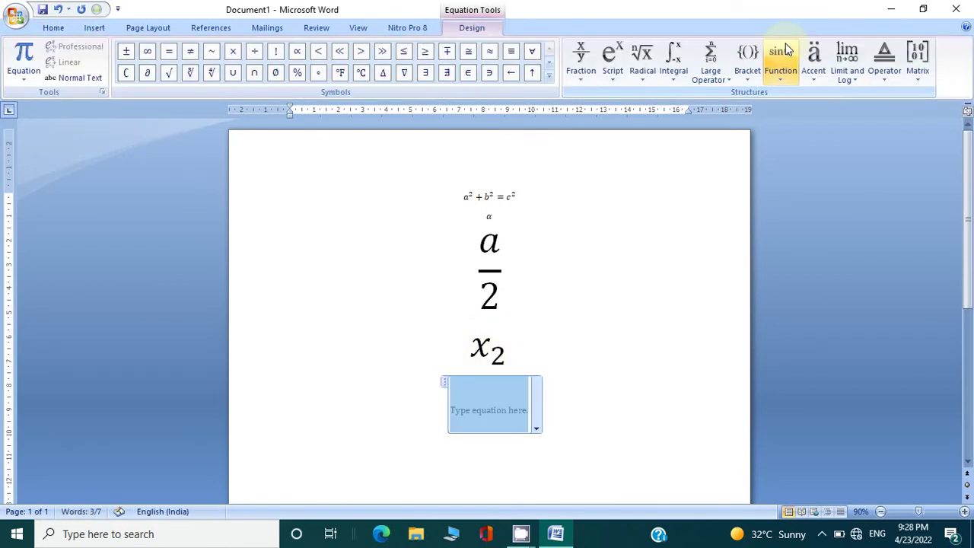
click(648, 81)
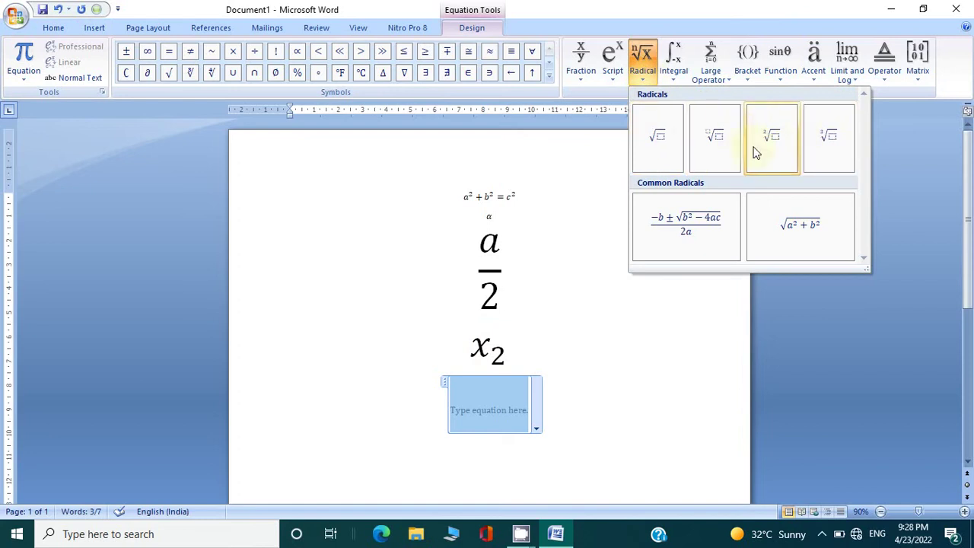
click(720, 136)
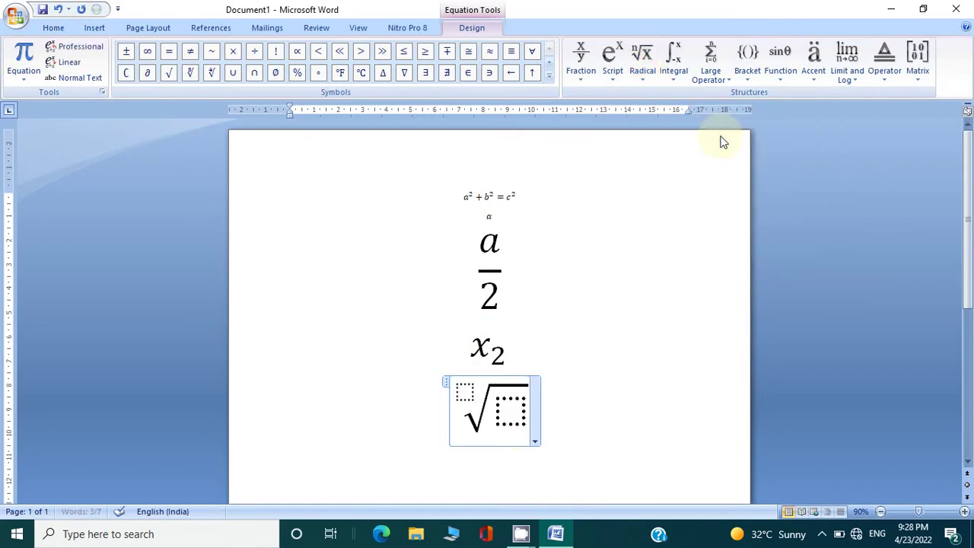
click(471, 392)
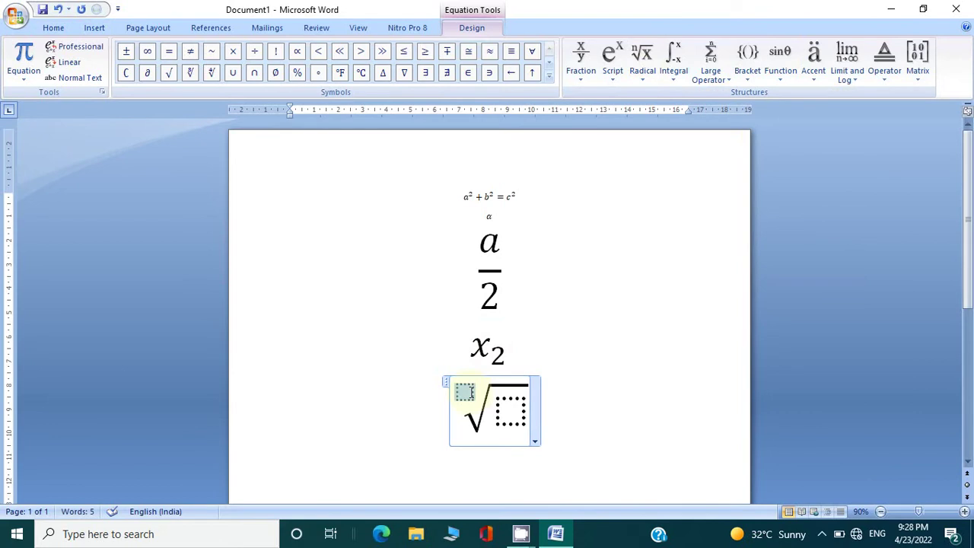
text(5)
click(507, 411)
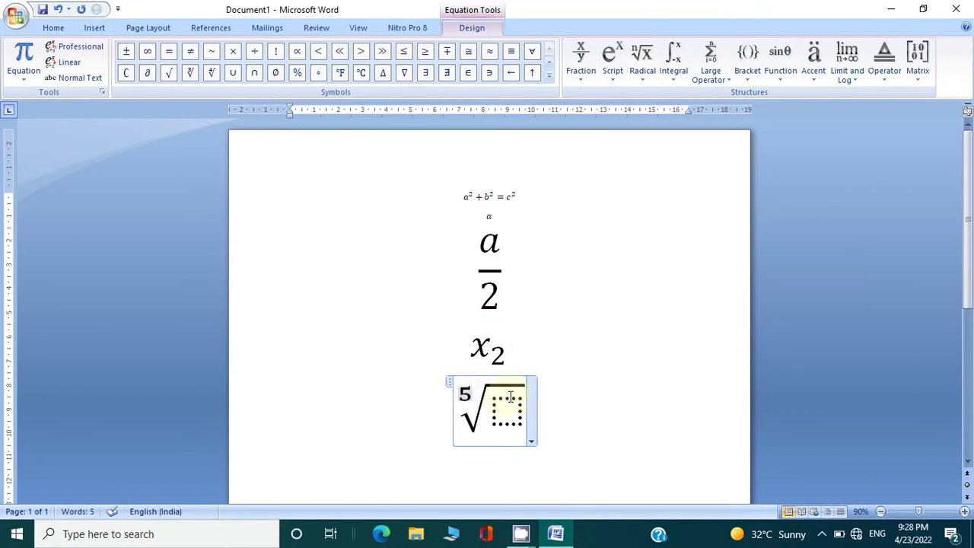
text(x)
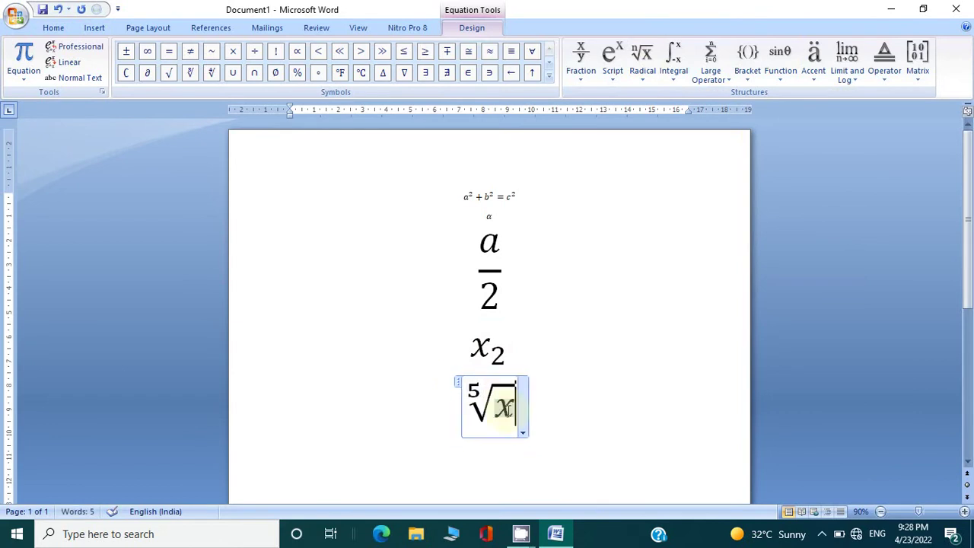
click(590, 412)
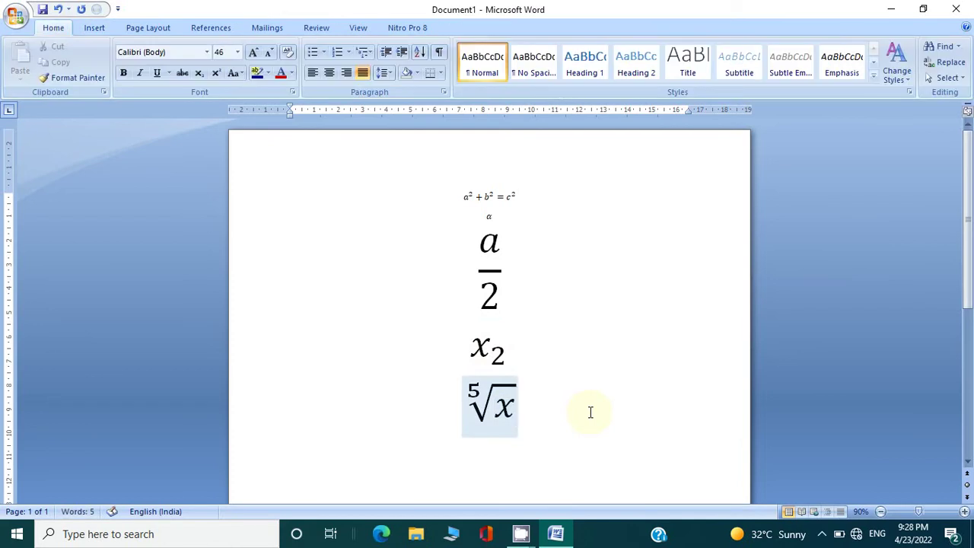
Step: Start a new equation beside the root and insert a right arrow with a lower-limit slot
click(95, 28)
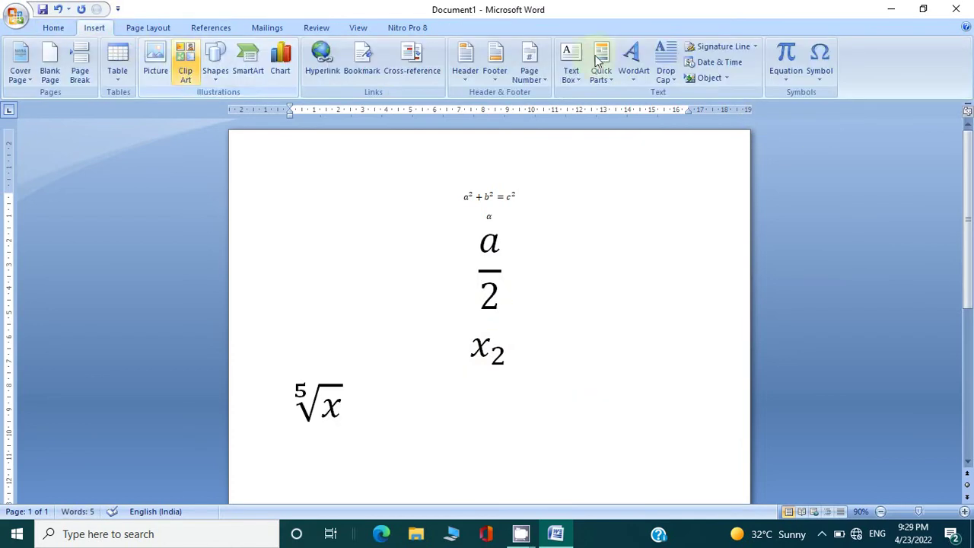
click(774, 62)
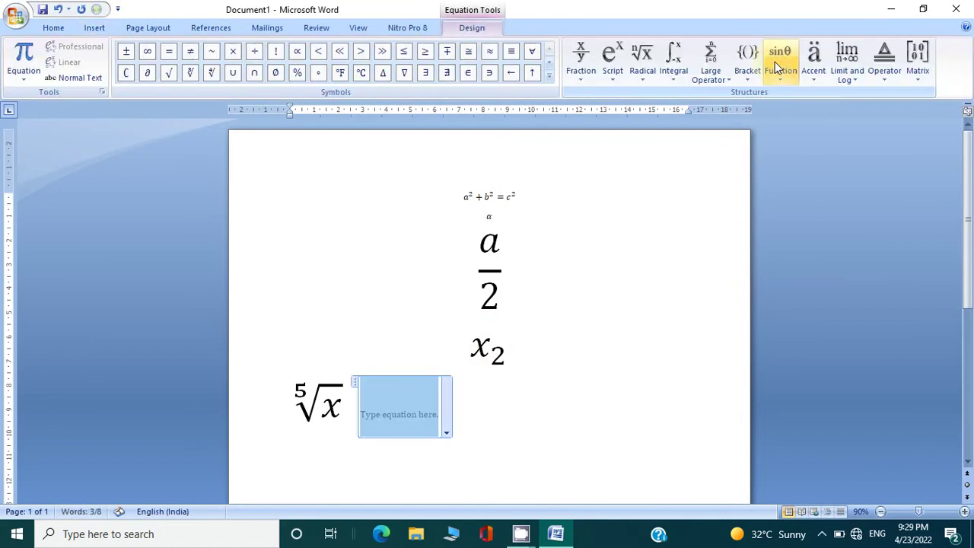
click(675, 70)
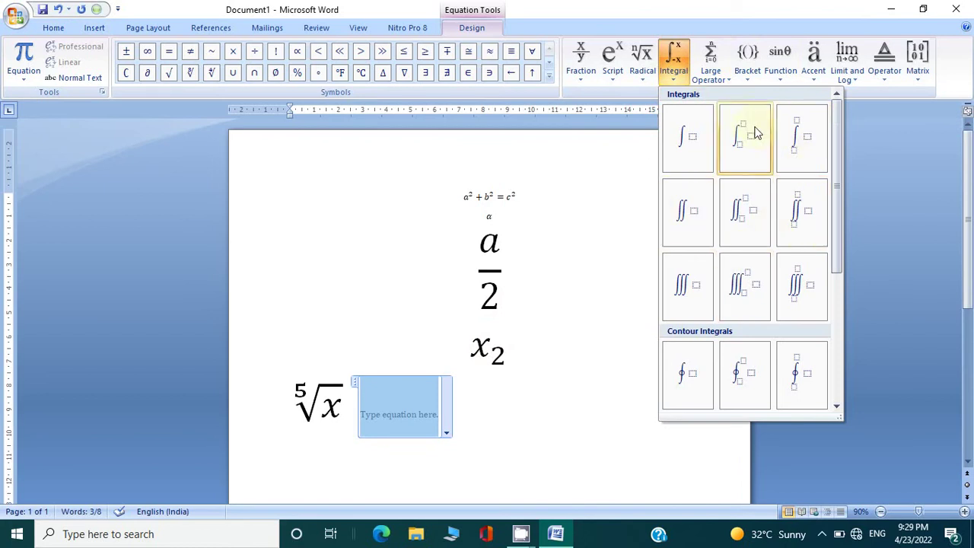
click(716, 82)
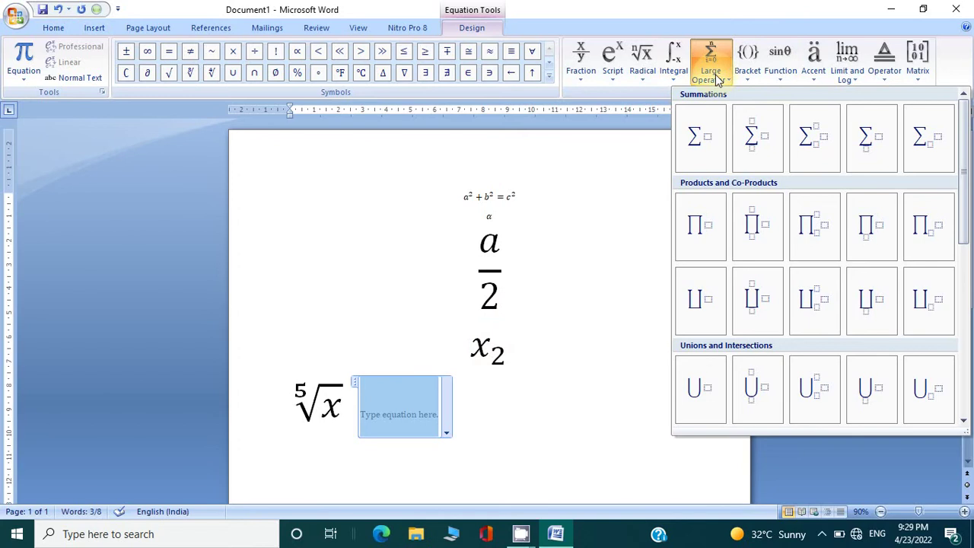
click(745, 80)
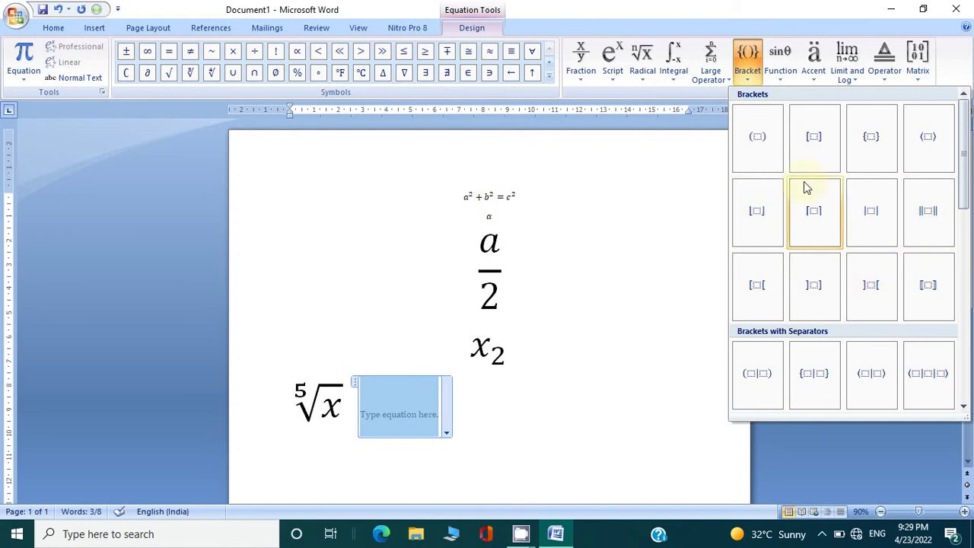
click(782, 72)
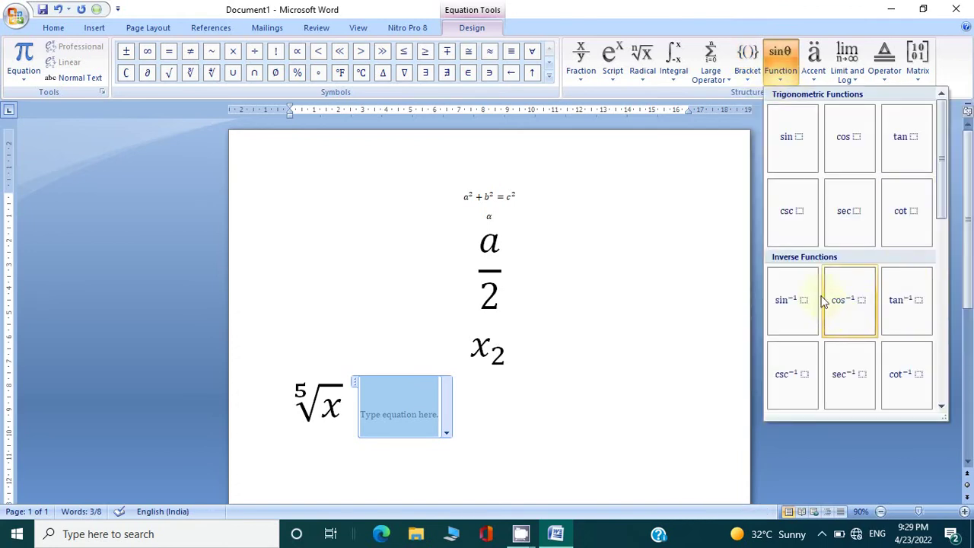
click(815, 81)
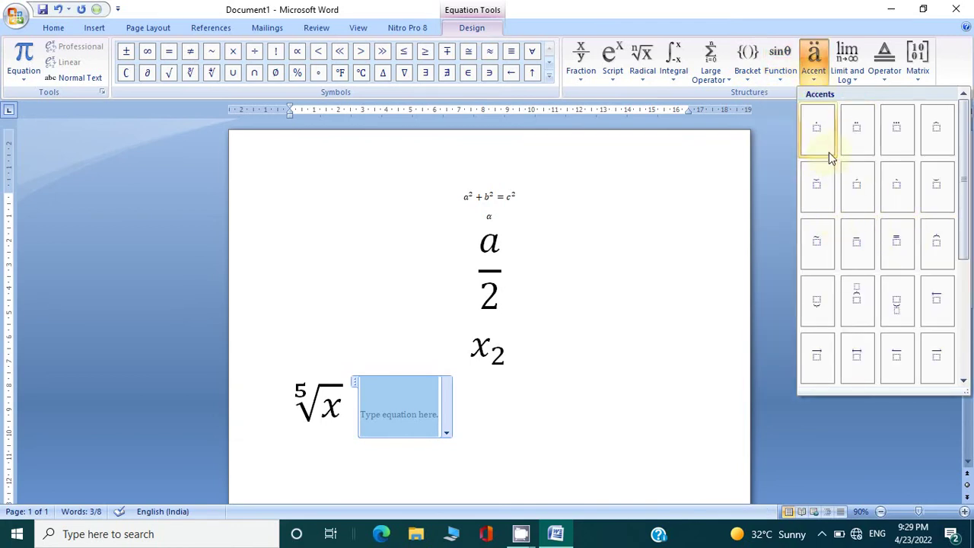
click(856, 84)
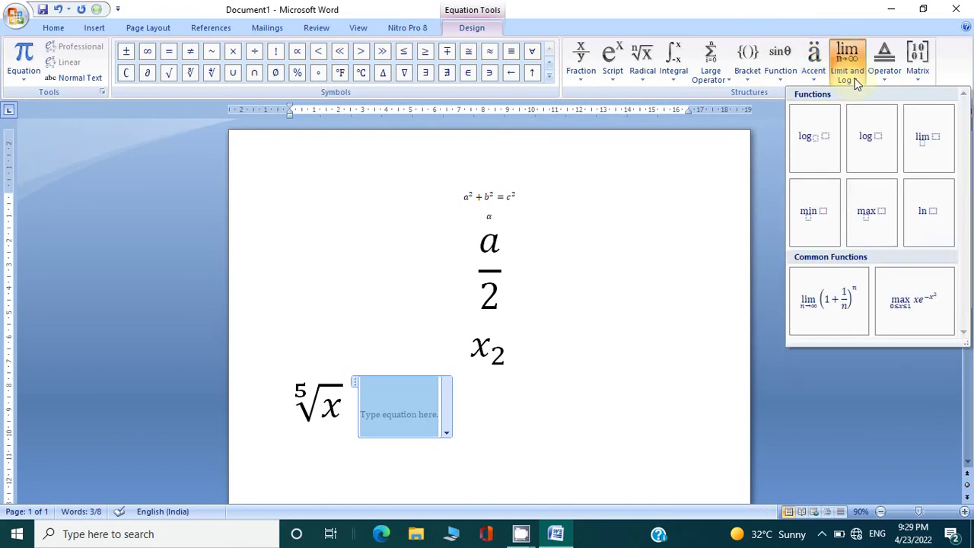
click(886, 76)
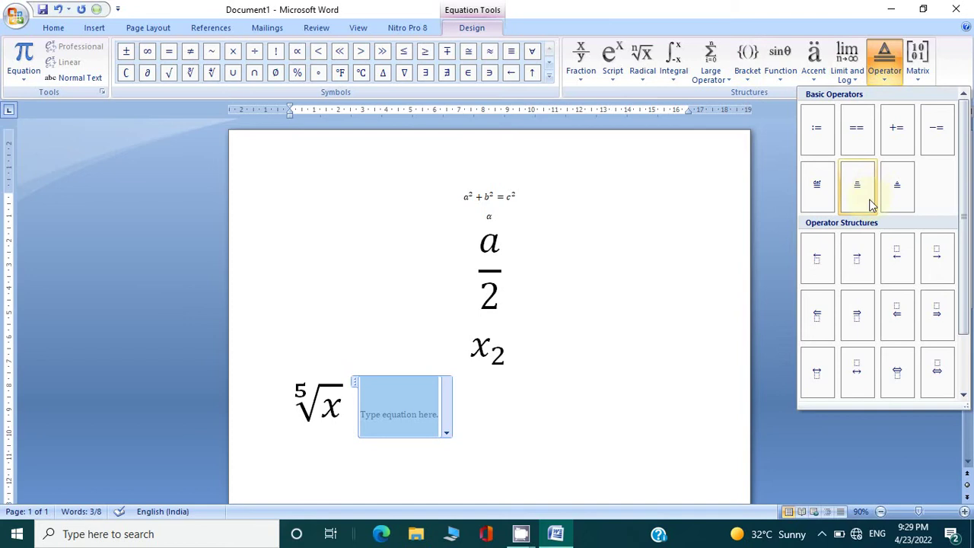
click(871, 265)
Step: Type i beneath the arrow, then return to editing the arrow equation
click(381, 433)
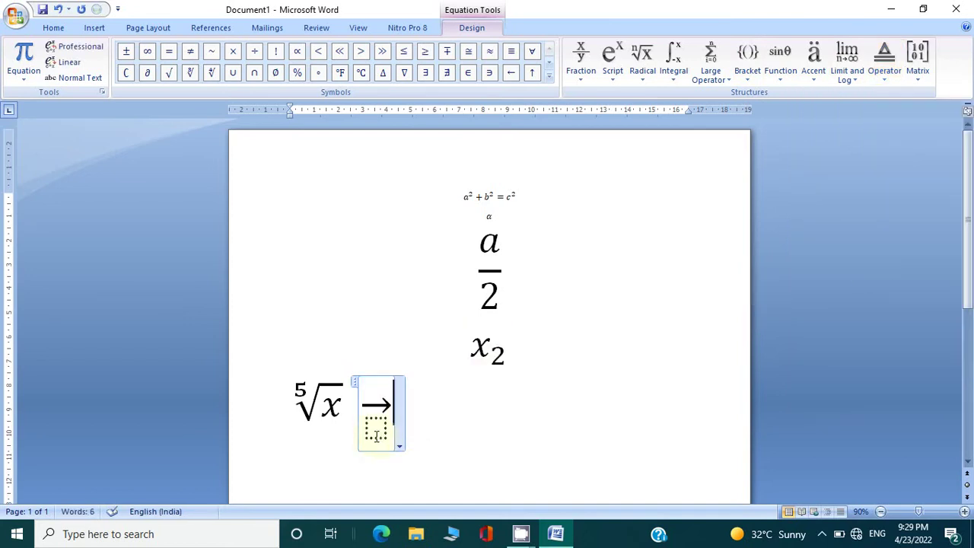
click(376, 435)
text(i)
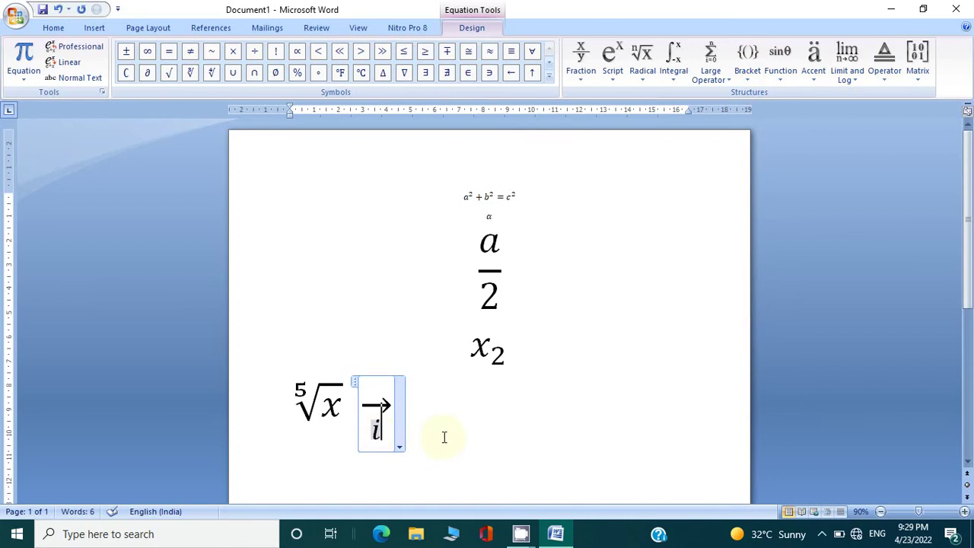
click(444, 437)
click(101, 32)
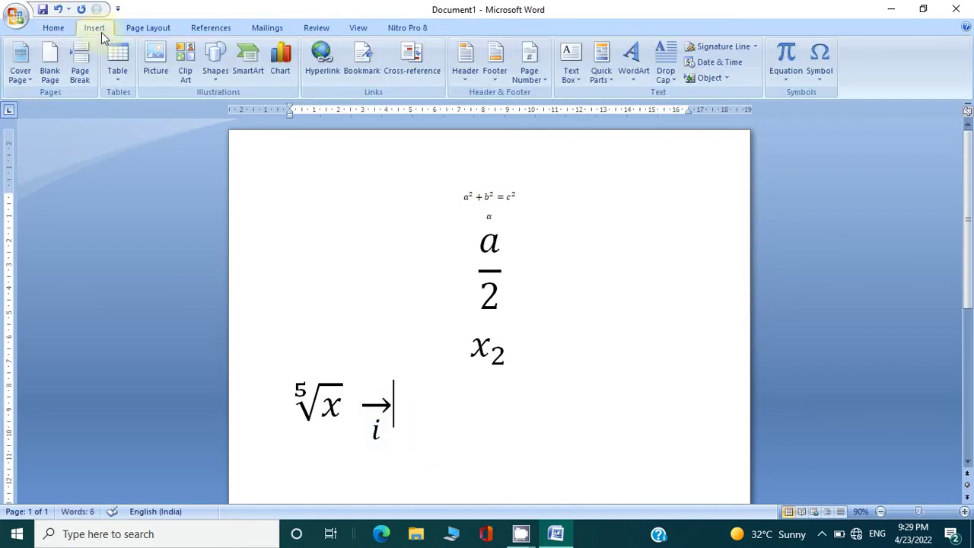
click(785, 59)
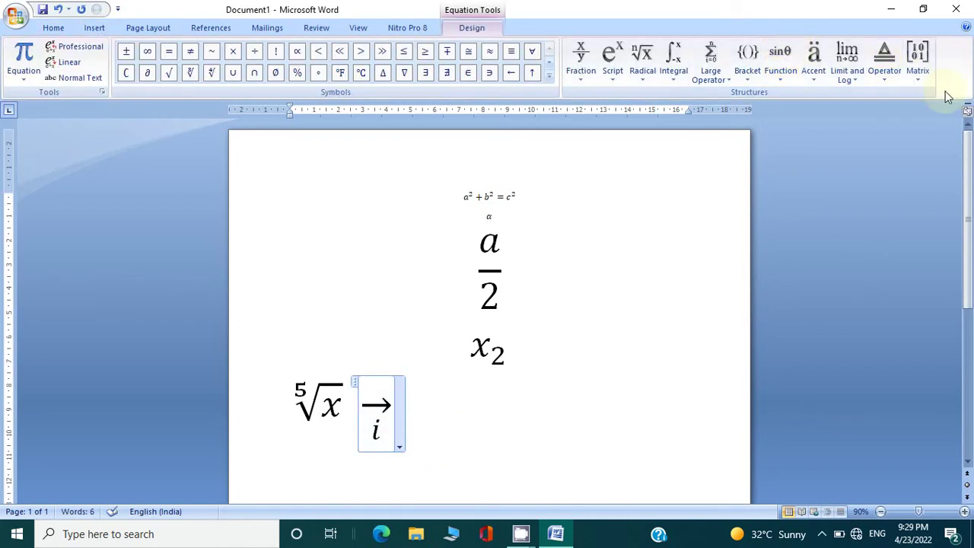
Step: Insert an empty 2×2 bracketed matrix after the arrow
click(922, 76)
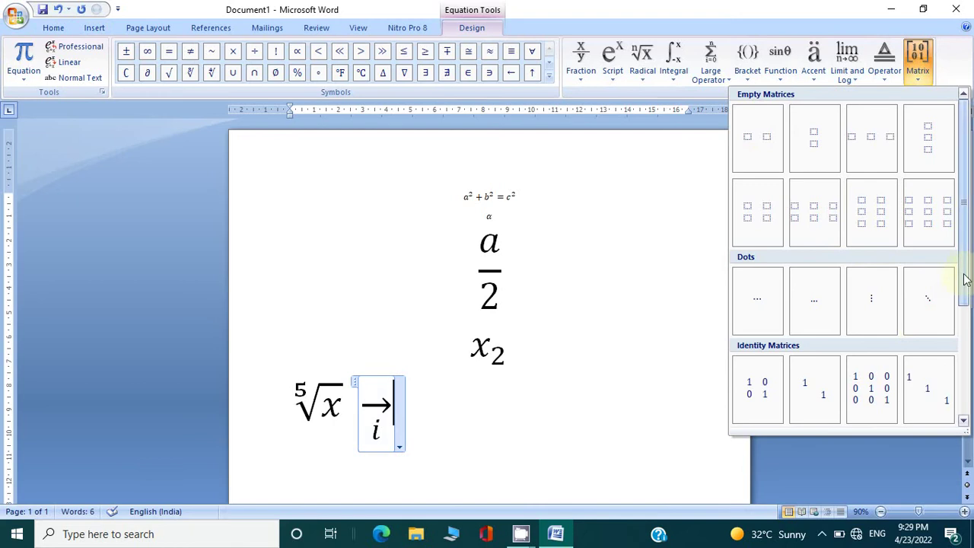
scroll(964, 280, down, 3)
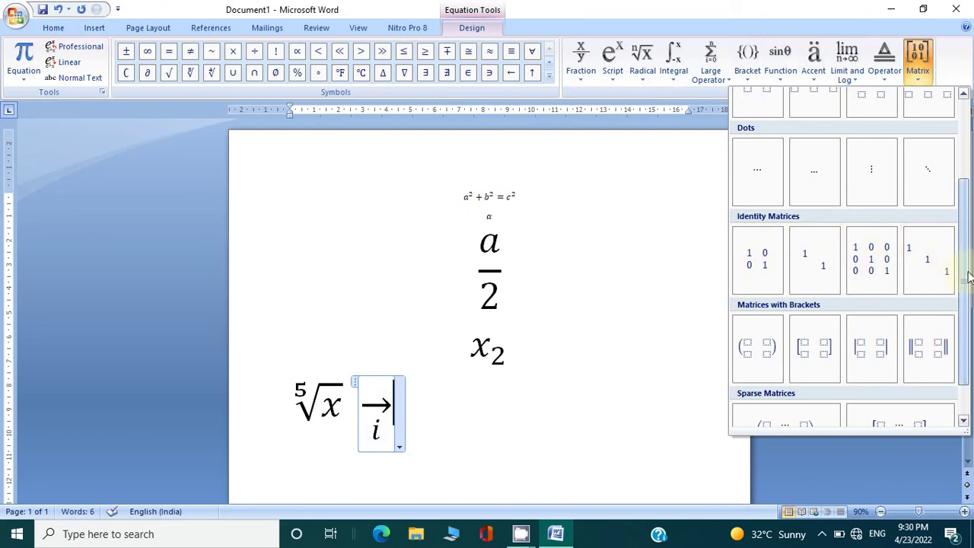
drag(964, 278, 971, 346)
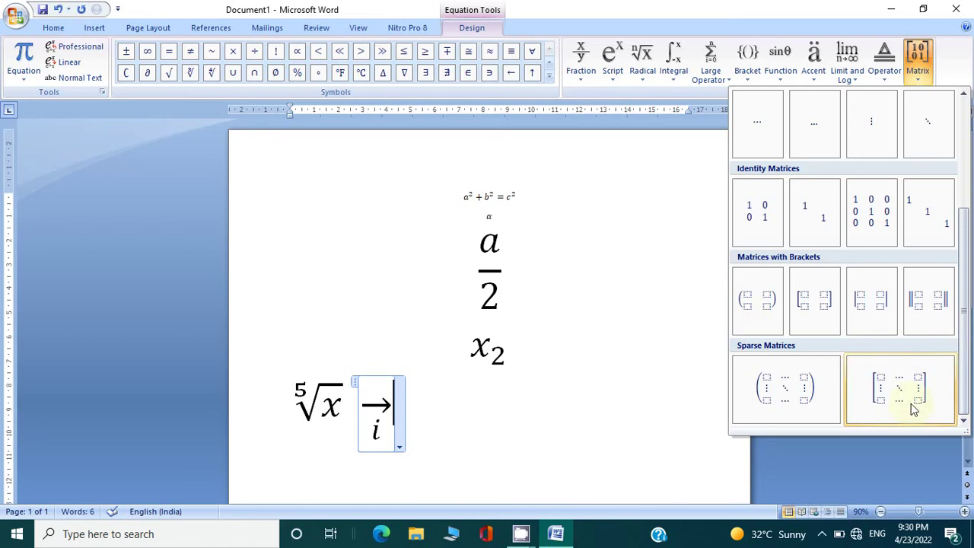
click(823, 306)
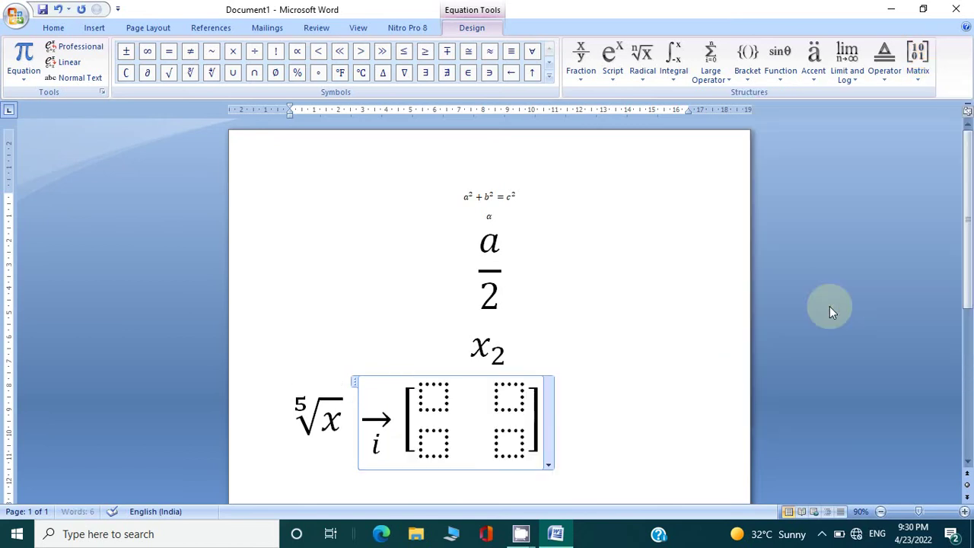
Step: Fill all four matrix entries with 1 and start an empty line below
click(447, 394)
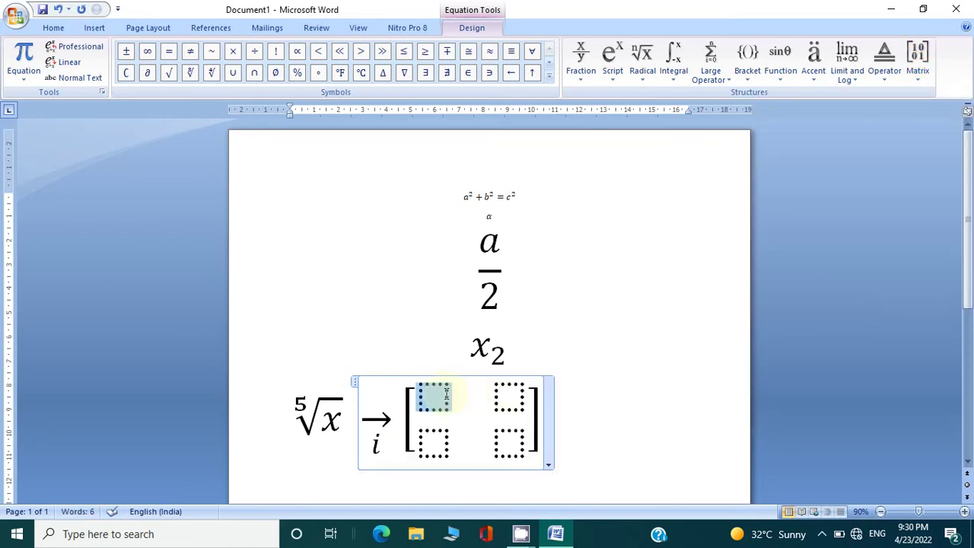
text(1)
click(506, 400)
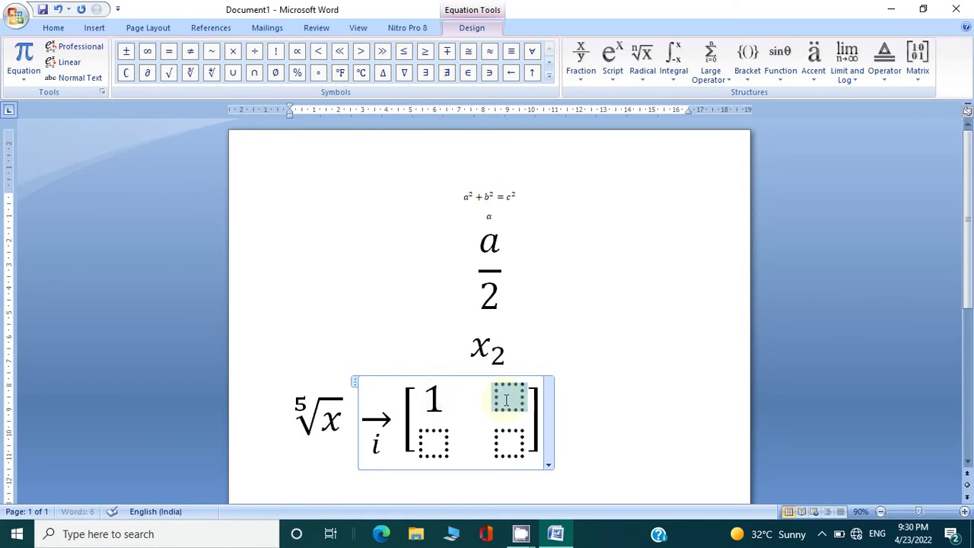
text(1)
click(443, 436)
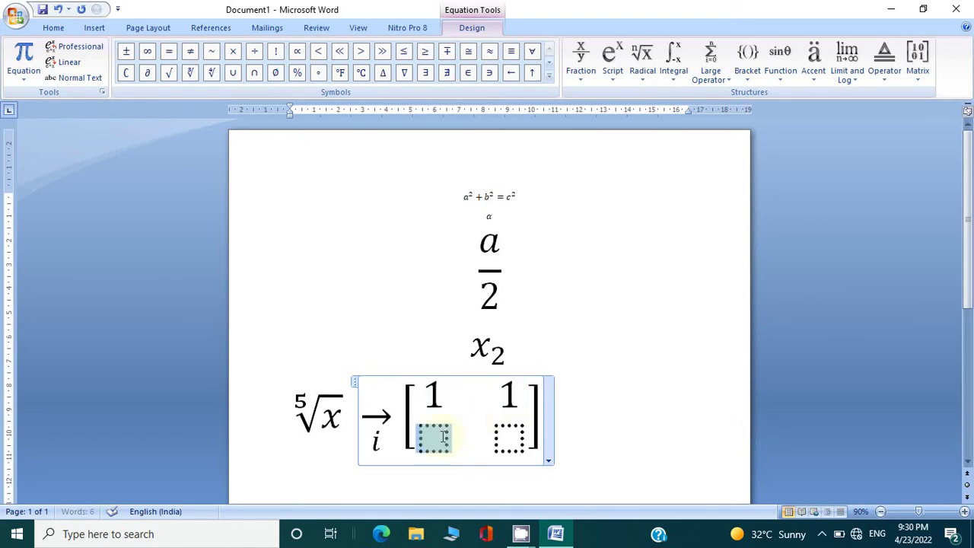
text(1)
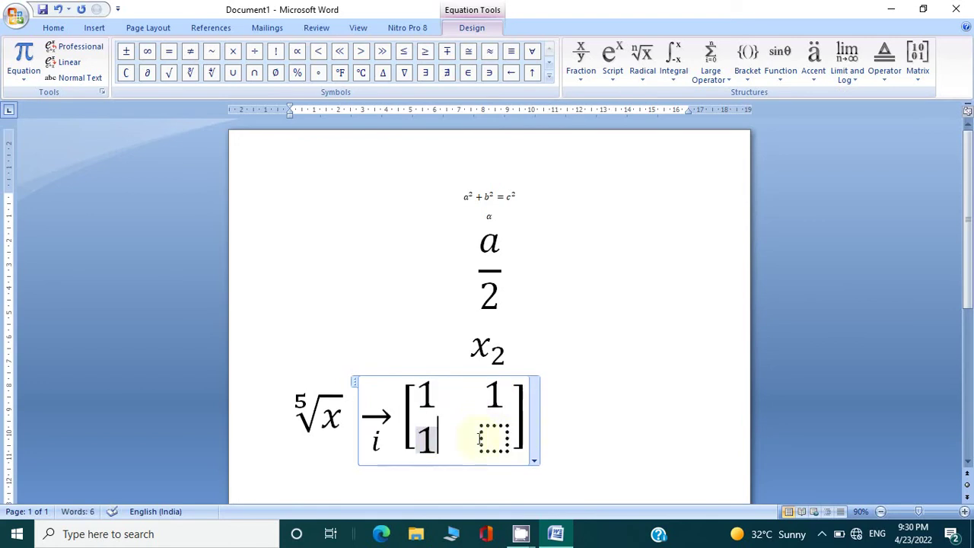
click(479, 439)
text(1)
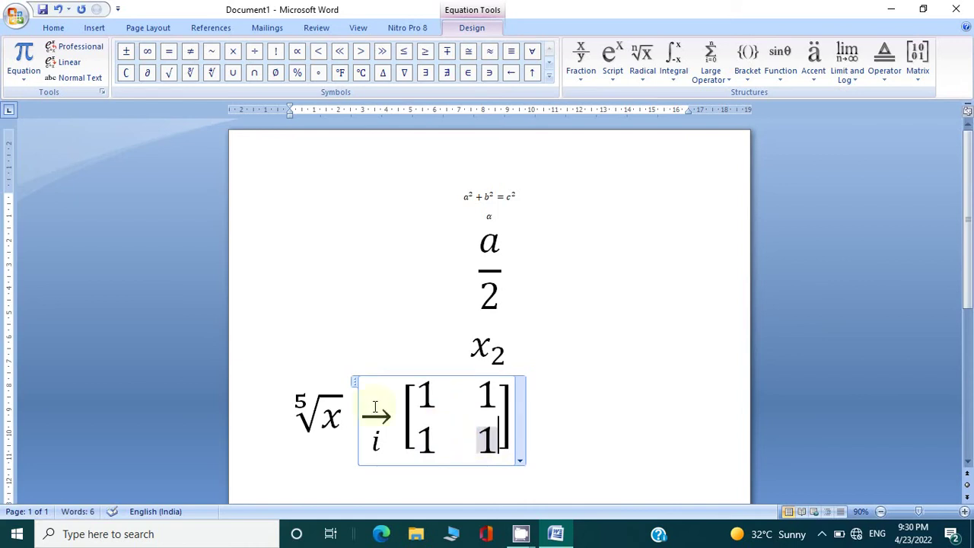
click(547, 413)
key(Return)
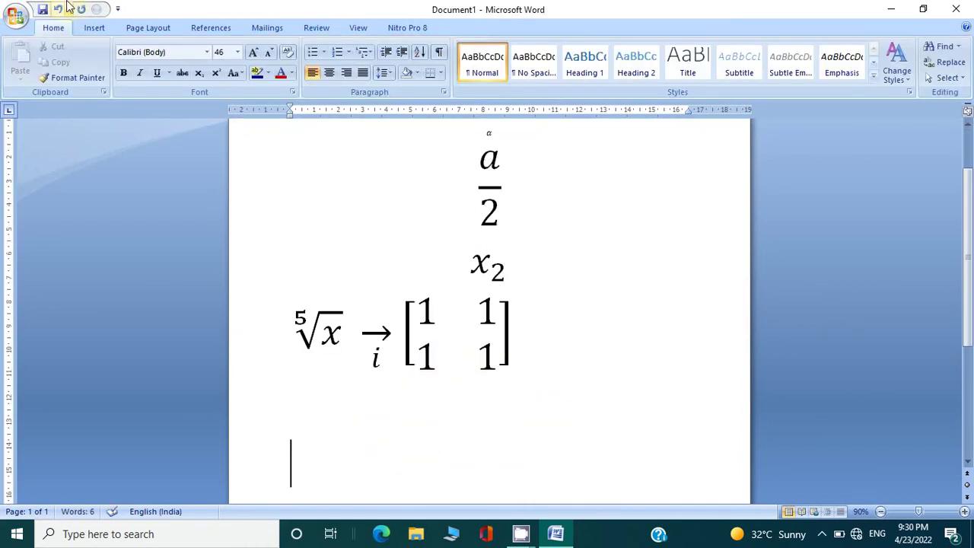
Step: Start a new equation and enter x² followed by +2xy+, fixing a typo
click(94, 27)
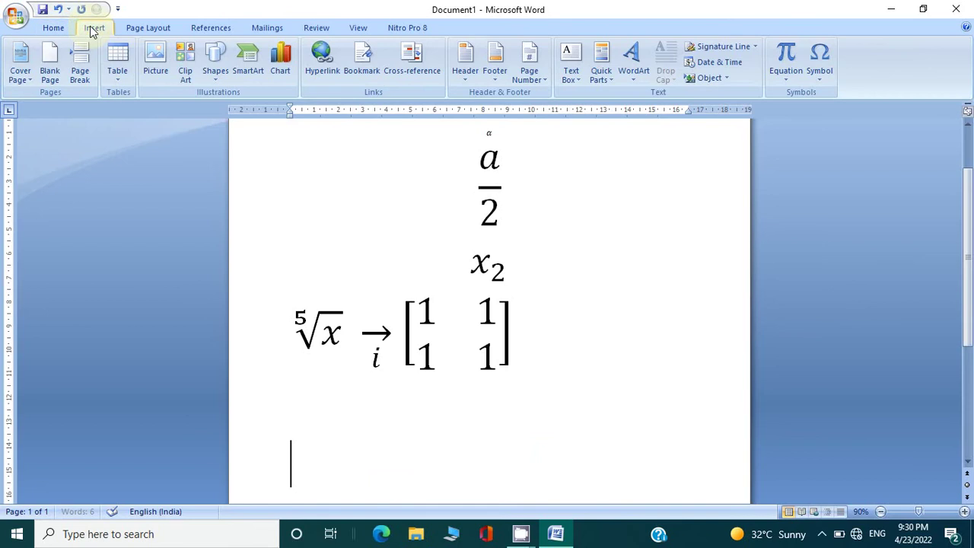
click(792, 72)
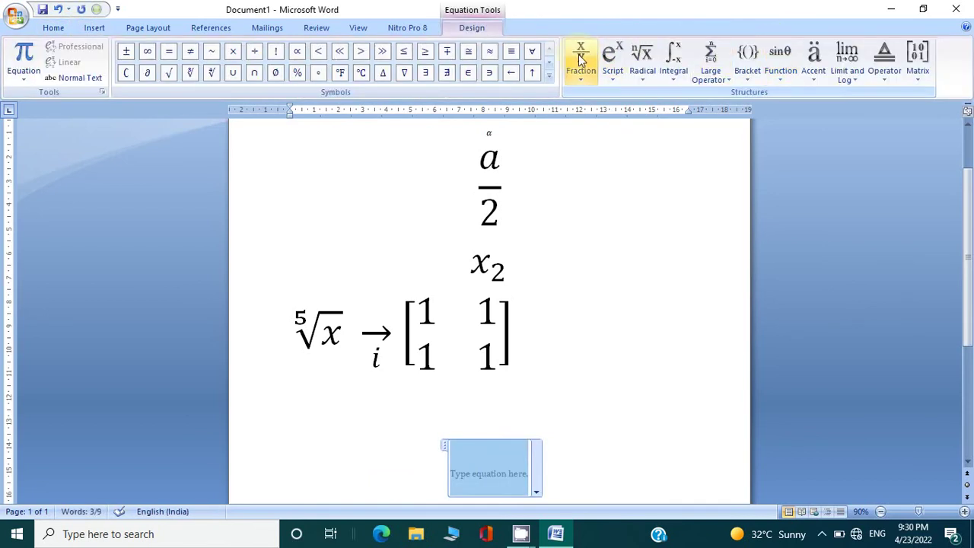
click(613, 62)
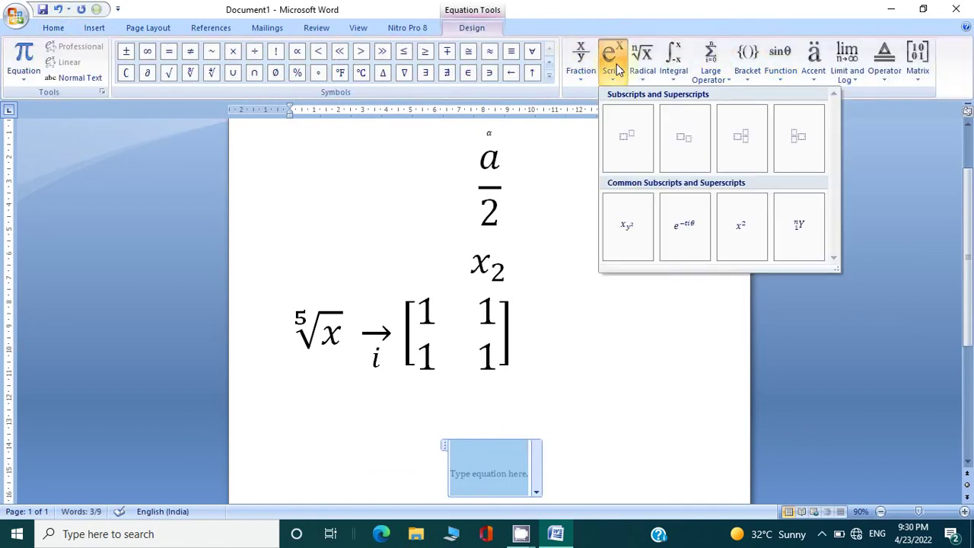
click(632, 136)
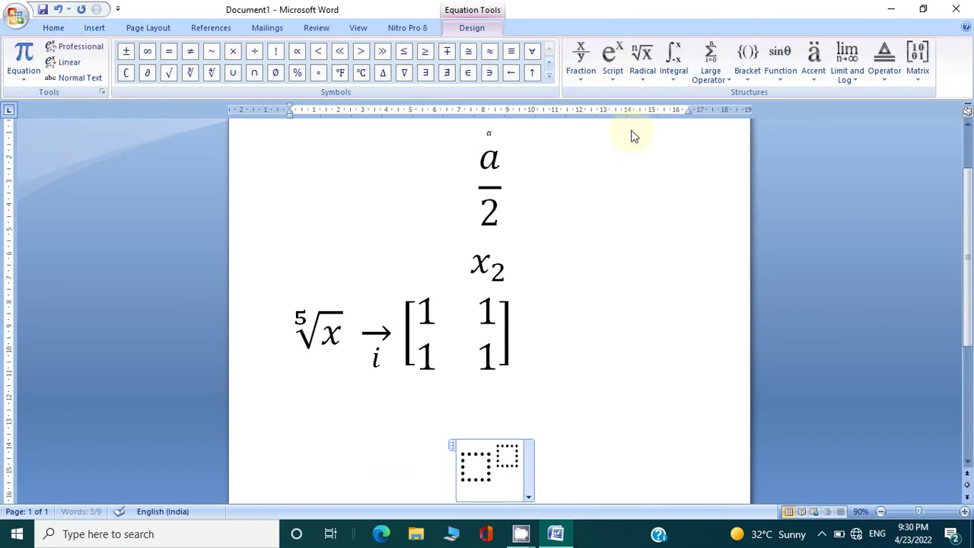
click(487, 470)
text(x)
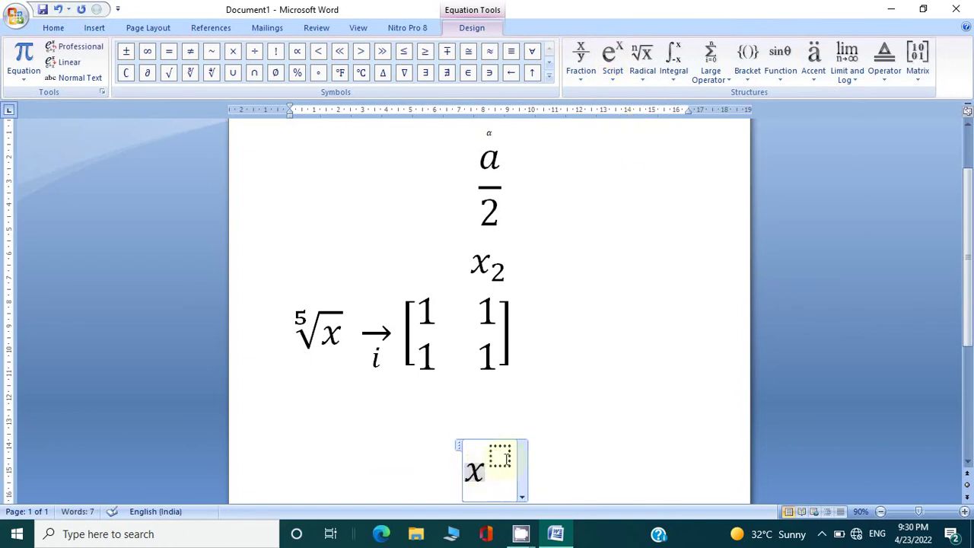
click(508, 456)
text(2)
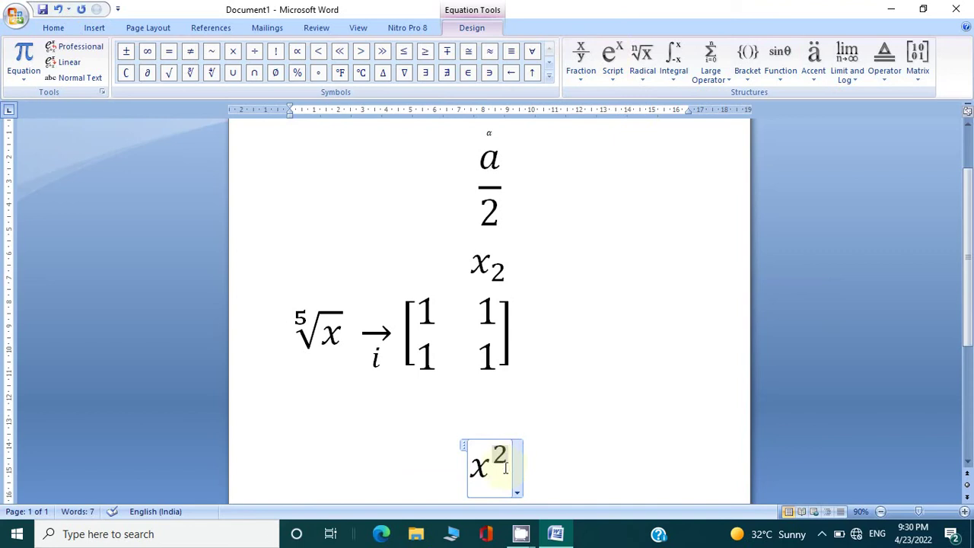
key(Right)
text(+2y)
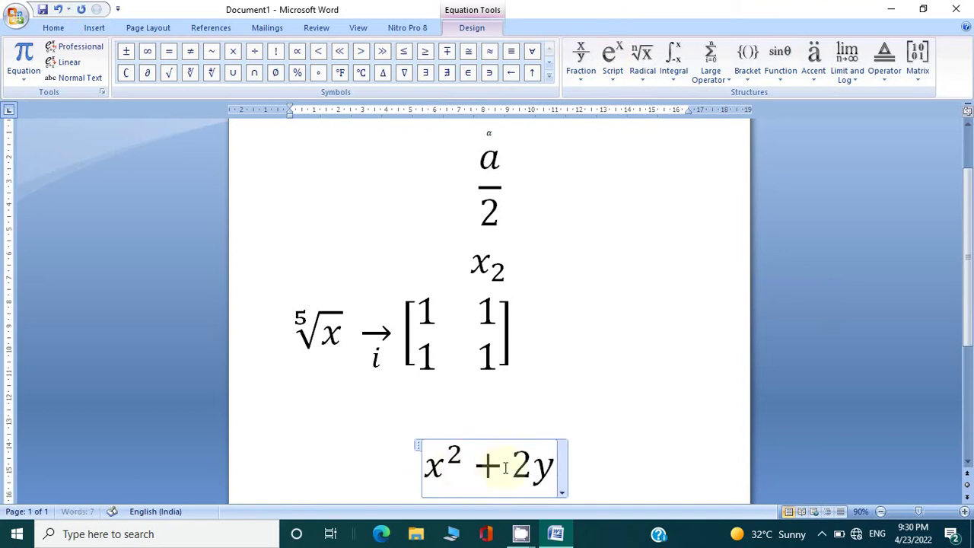
key(BackSpace)
text(xy)
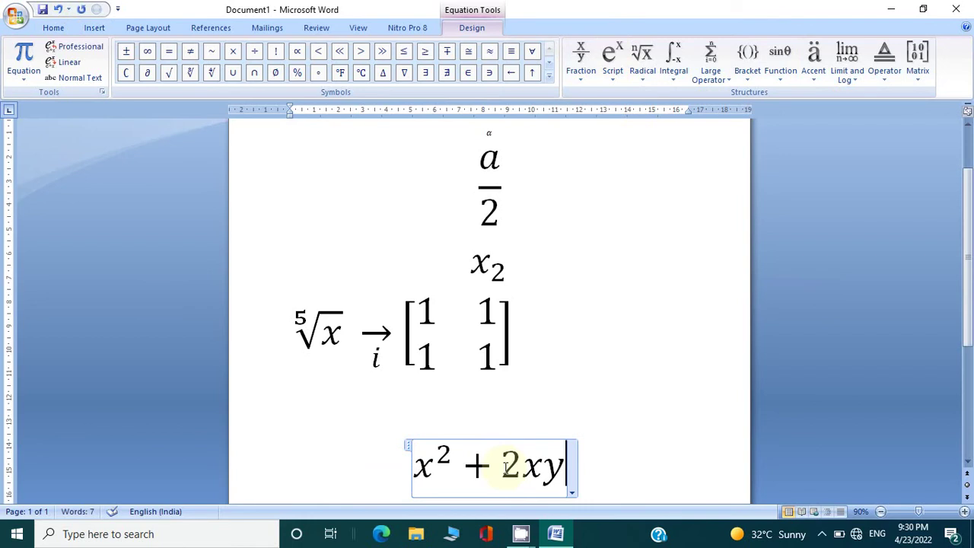
text( +)
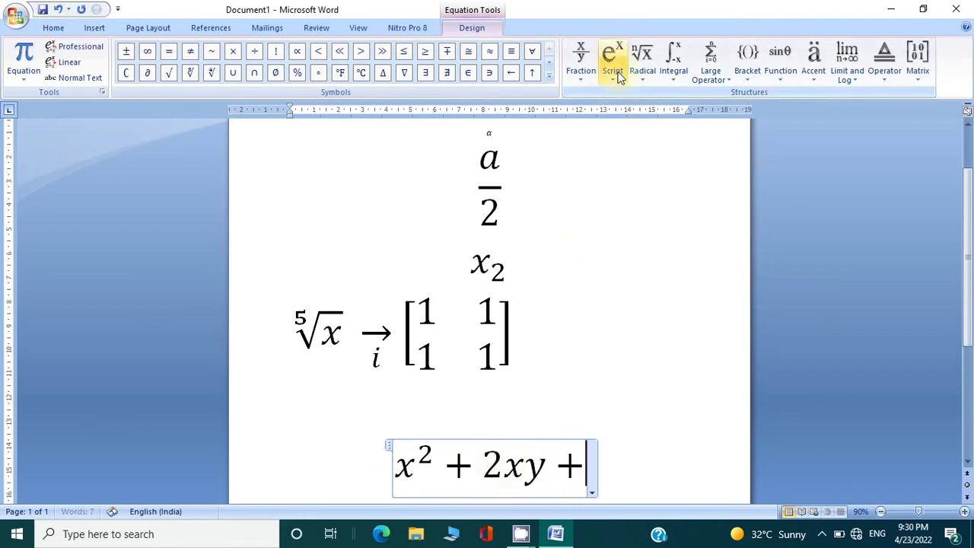
Step: Append y² with another superscript to complete x²+2xy+y²
click(615, 71)
click(627, 137)
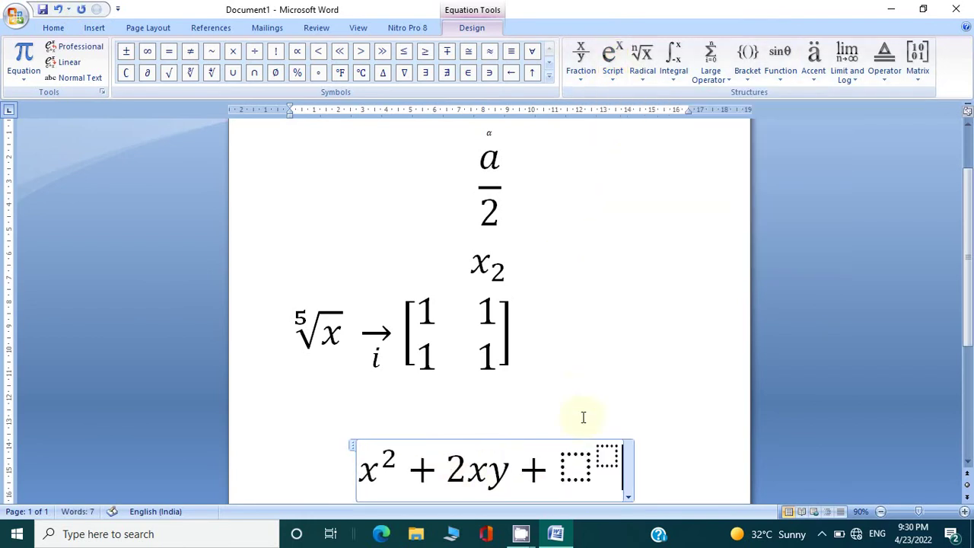
click(571, 471)
text(y)
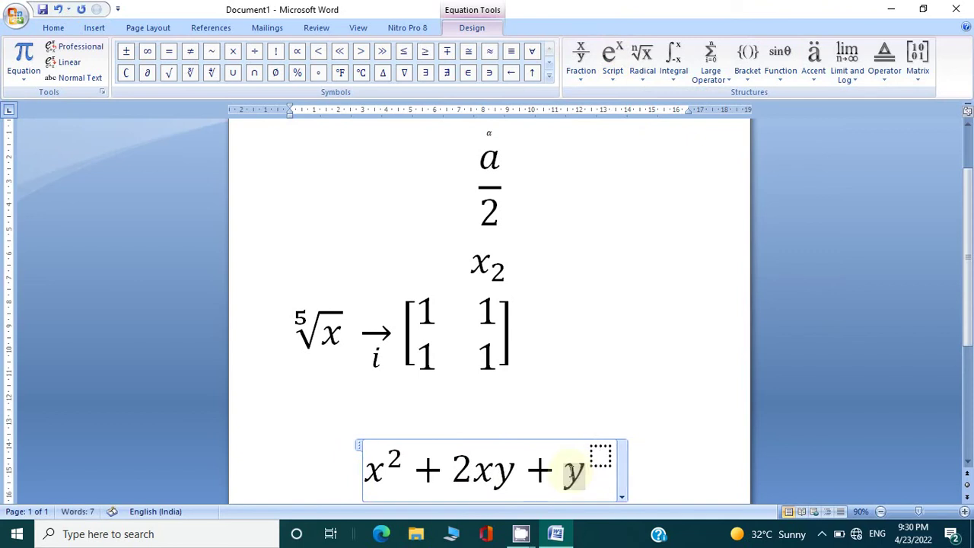
key(Right)
text(2)
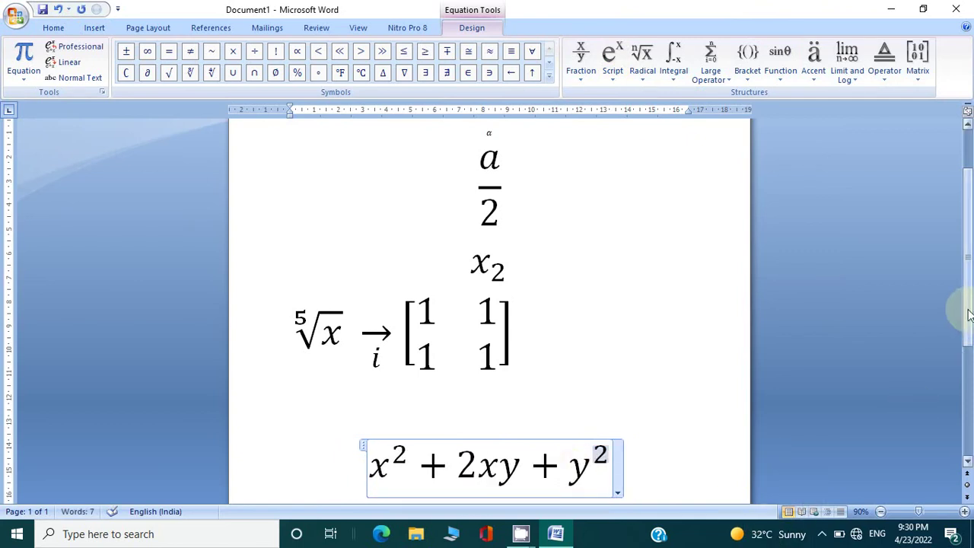
scroll(967, 314, down, 1)
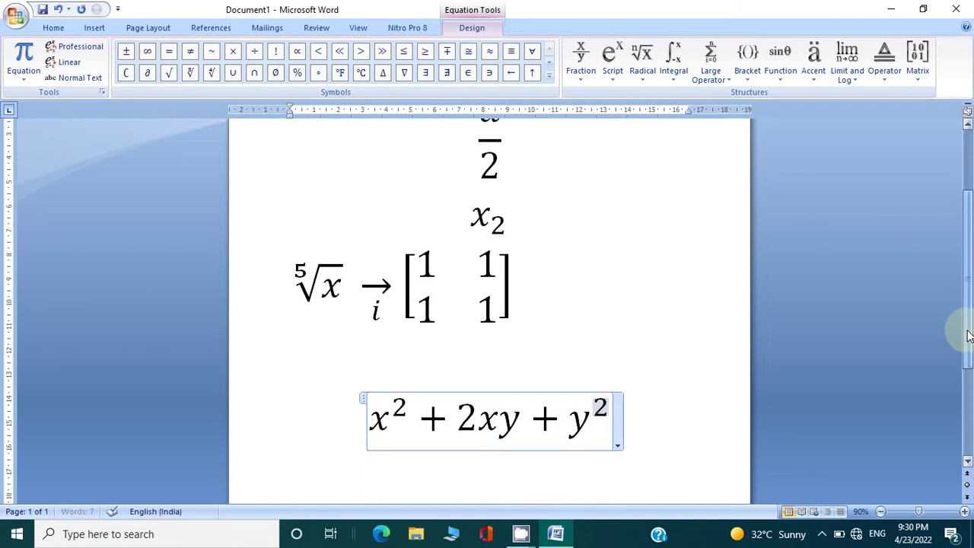
click(648, 413)
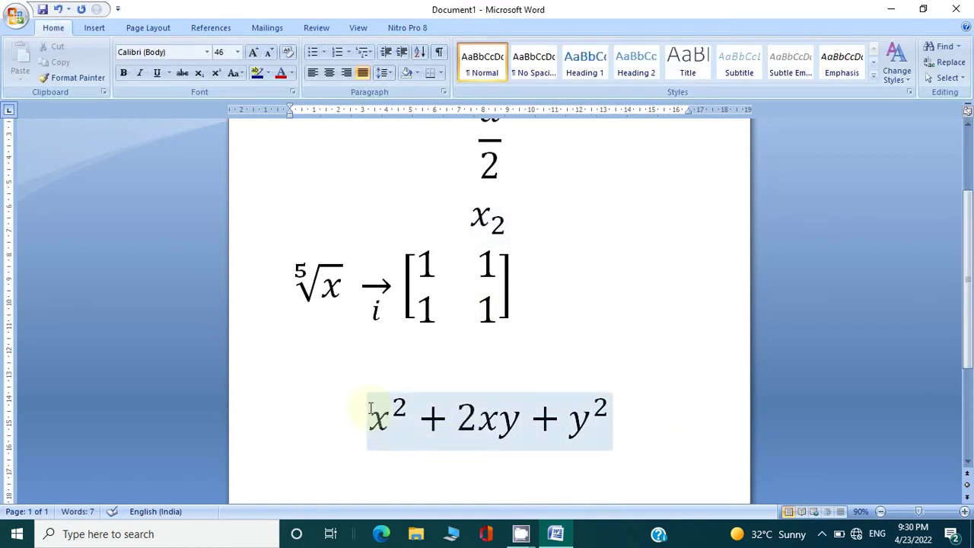
Step: Select the x²+2xy+y² equation and save it to the Equations gallery as x^2+2xy+y^2
drag(372, 414, 583, 428)
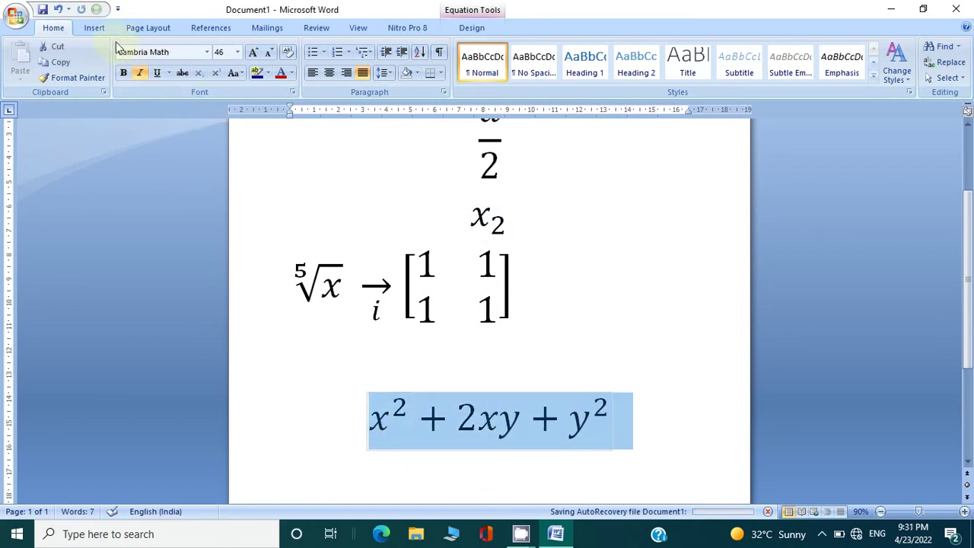
click(92, 29)
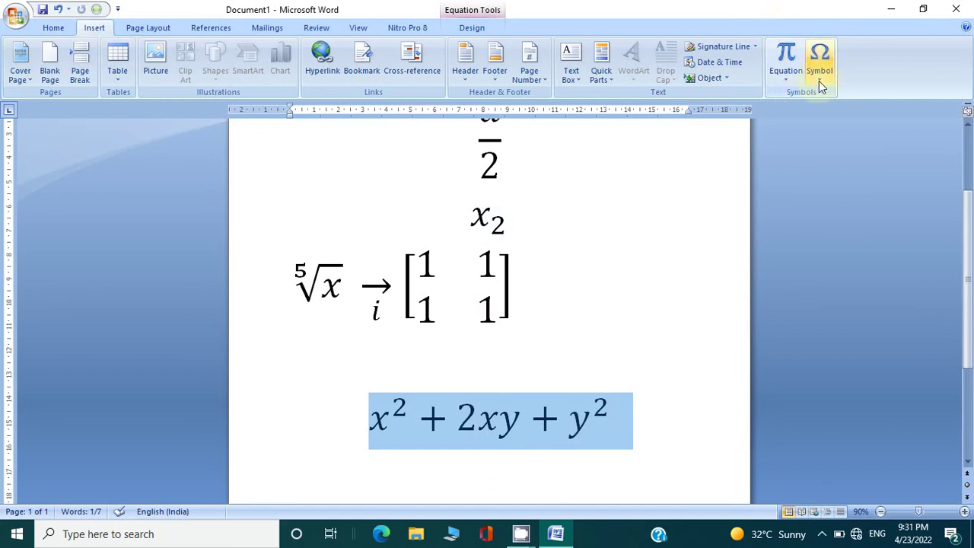
click(790, 77)
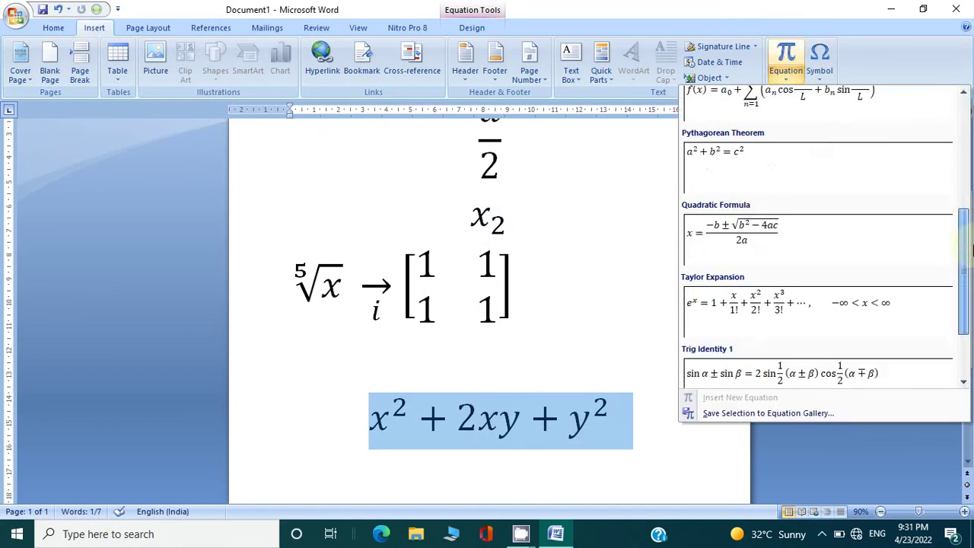
drag(965, 139, 964, 293)
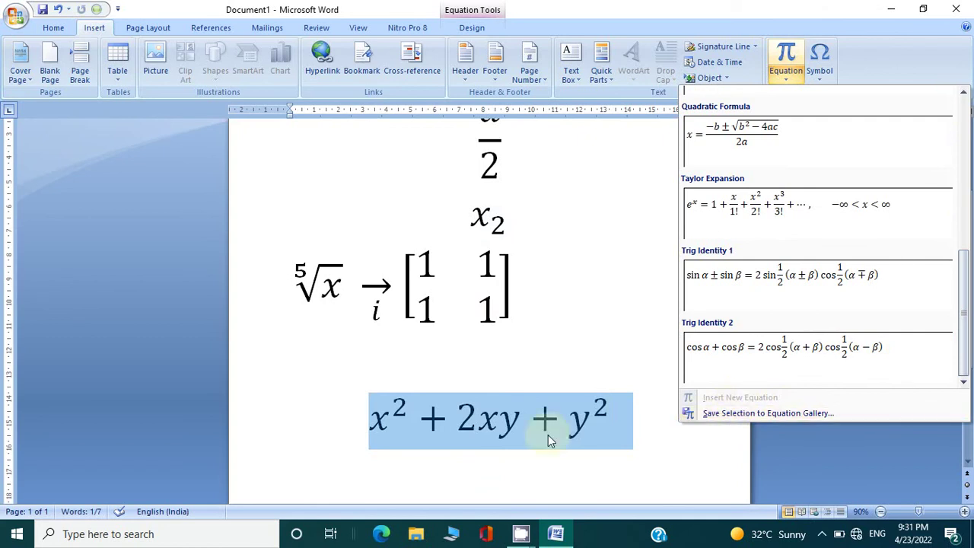
click(732, 414)
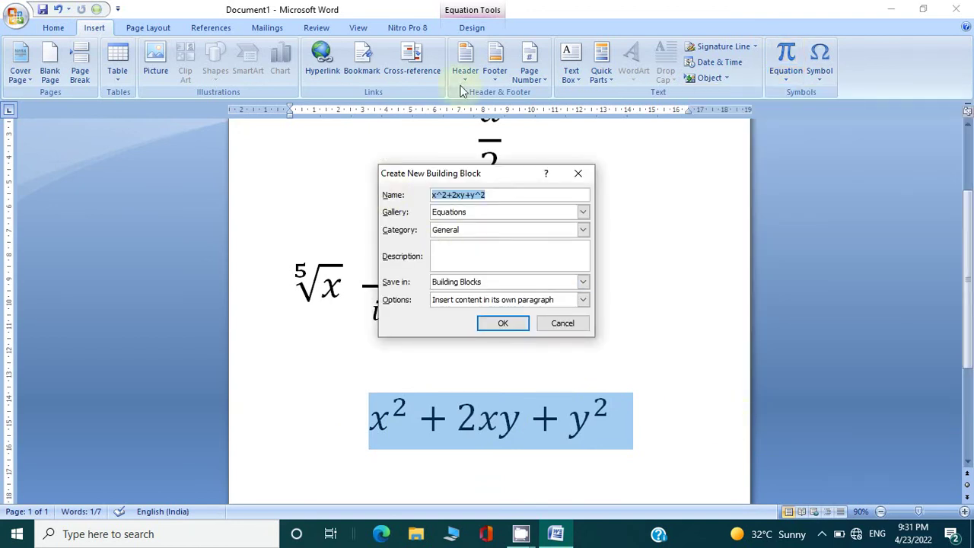
click(503, 325)
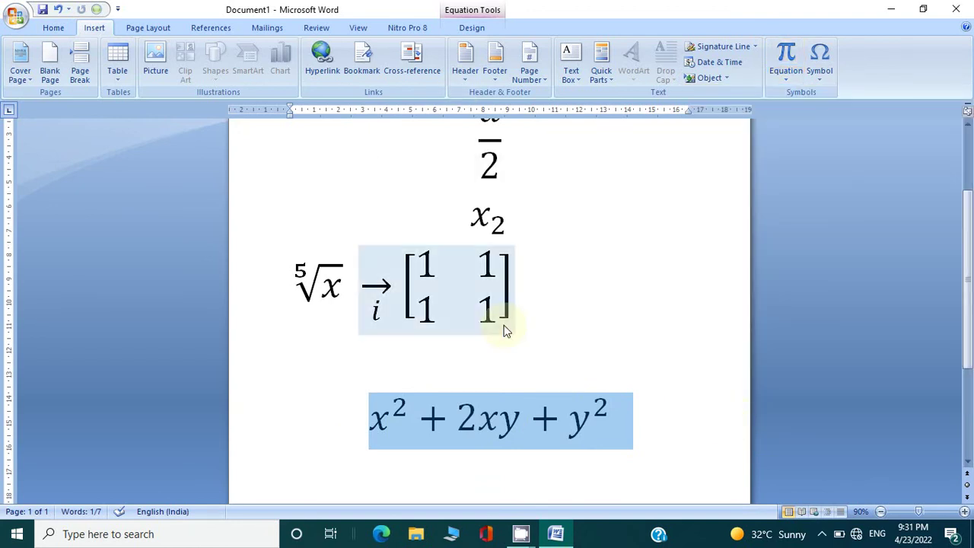
Step: On a new line, insert x²+2xy+y² again from the saved General equation gallery entry
click(647, 414)
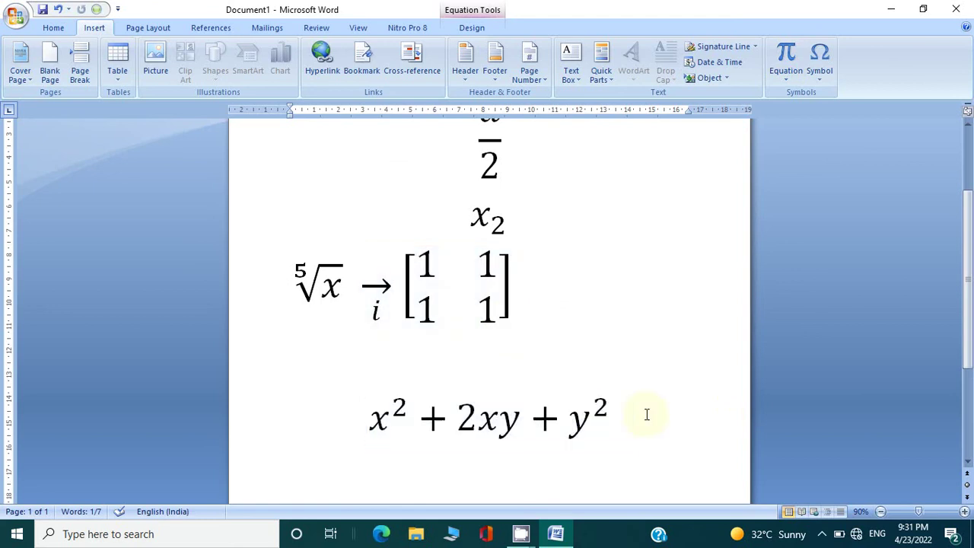
key(Return)
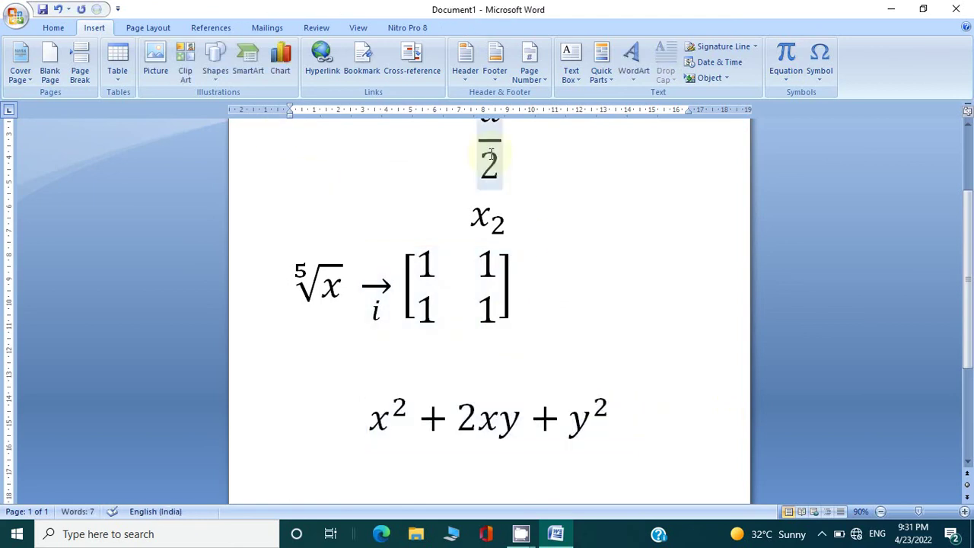
click(782, 80)
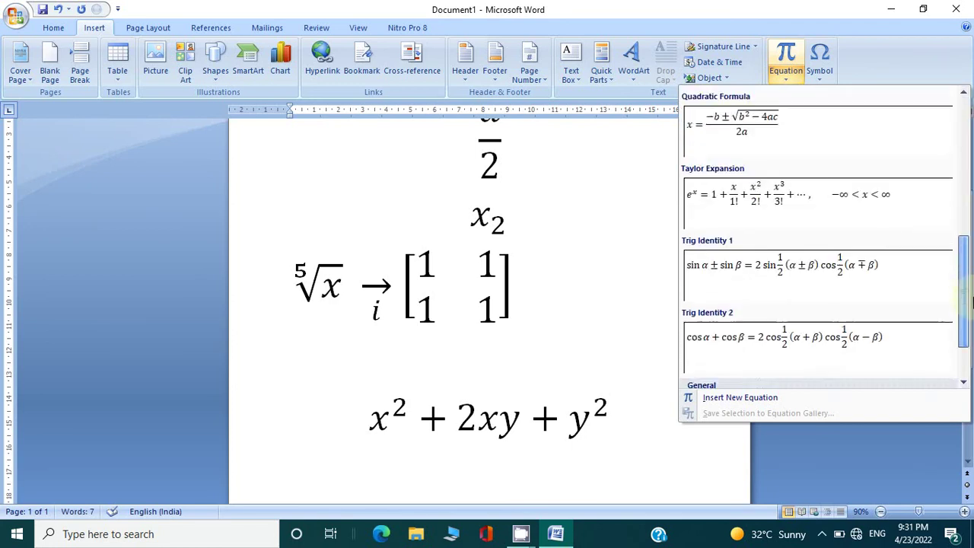
drag(966, 154, 965, 327)
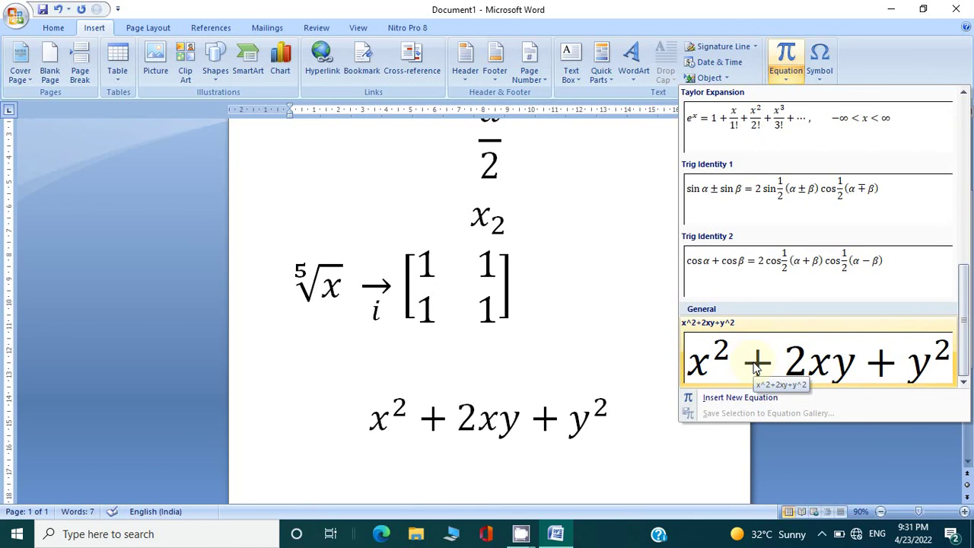
click(755, 368)
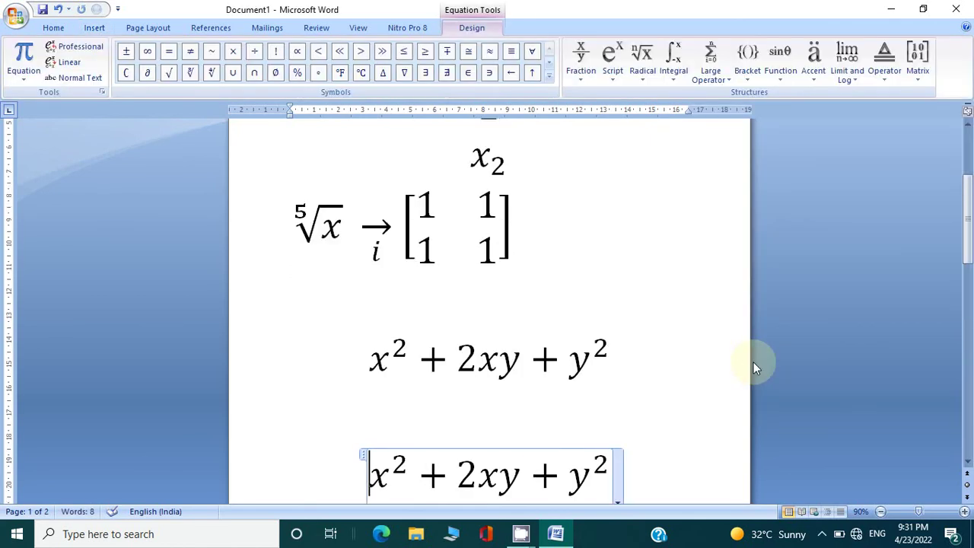
key(Down)
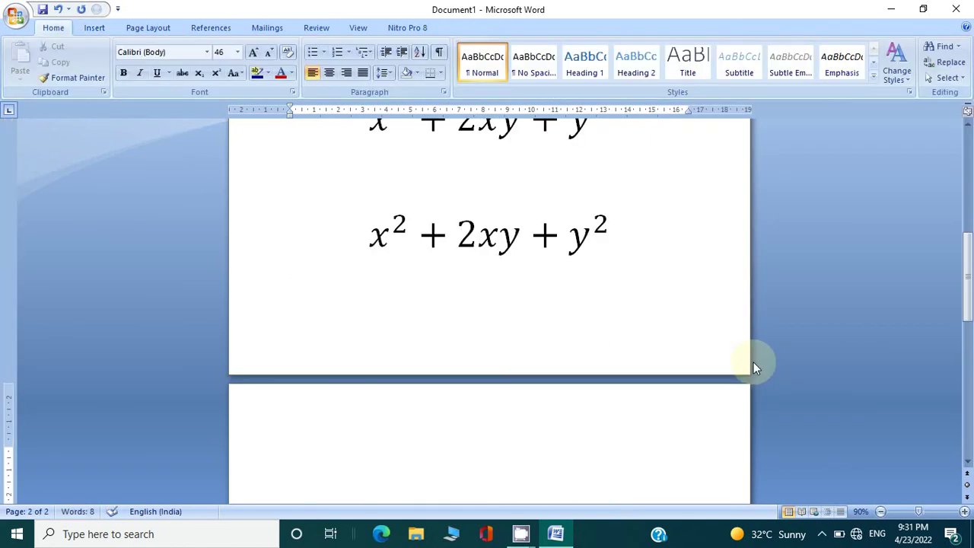
Step: Add a blank equation placeholder below the second x²+2xy+y² via Insert New Equation
click(84, 34)
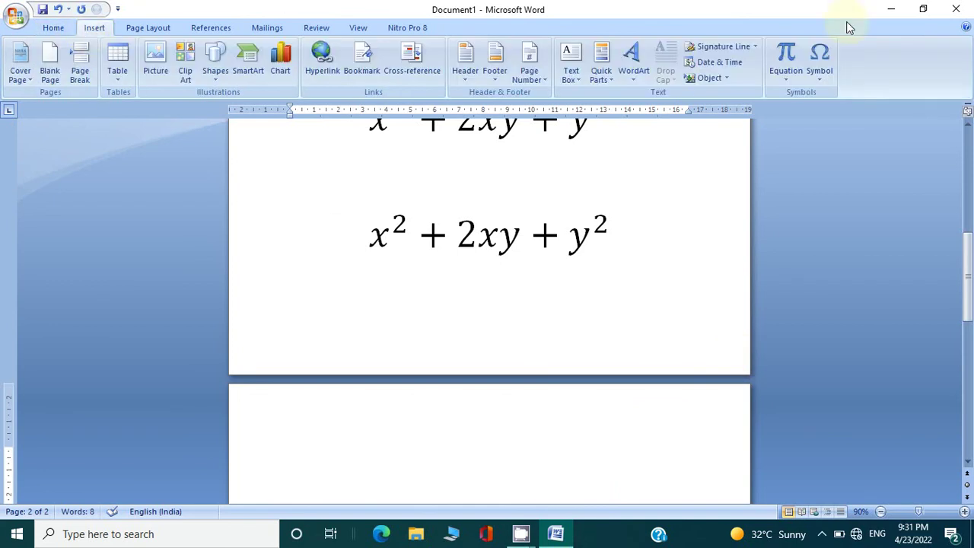
click(789, 82)
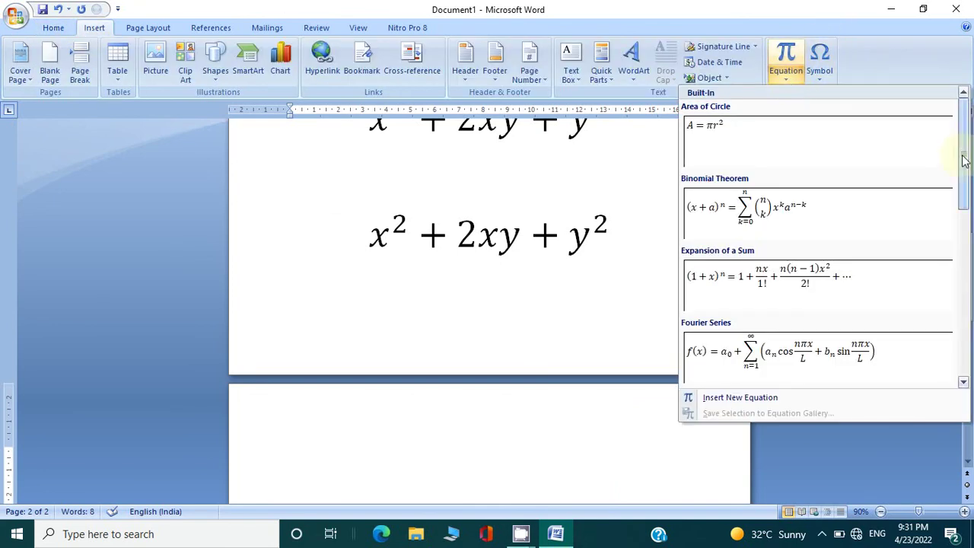
drag(965, 160, 971, 395)
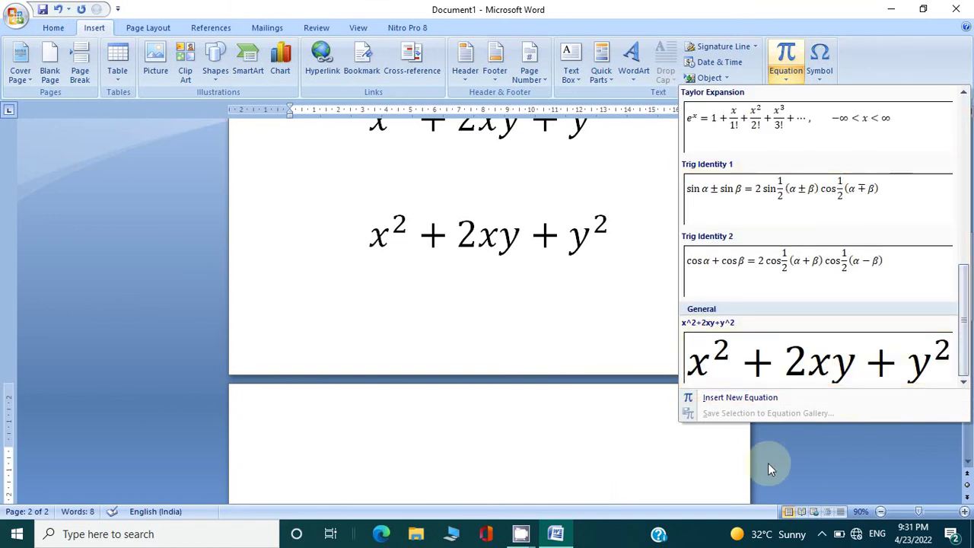
click(726, 397)
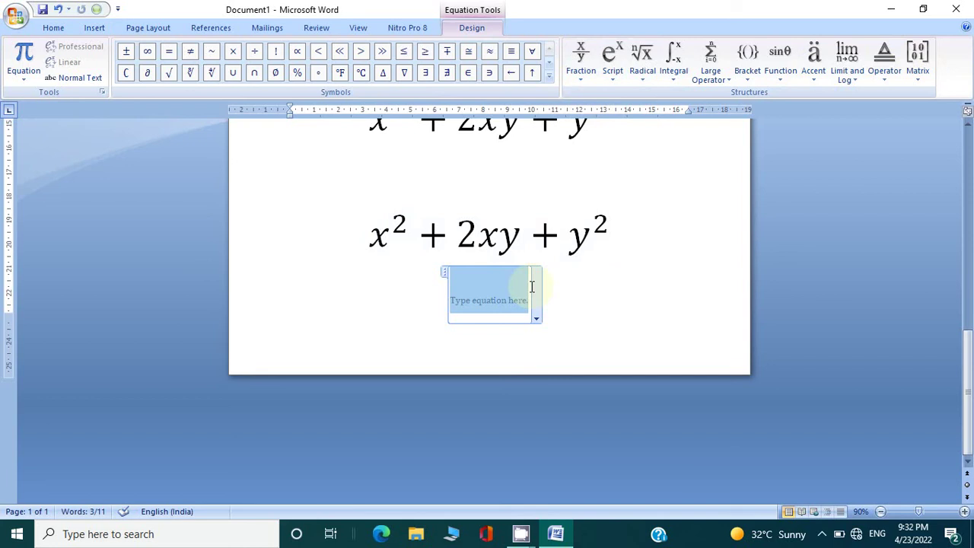
click(557, 288)
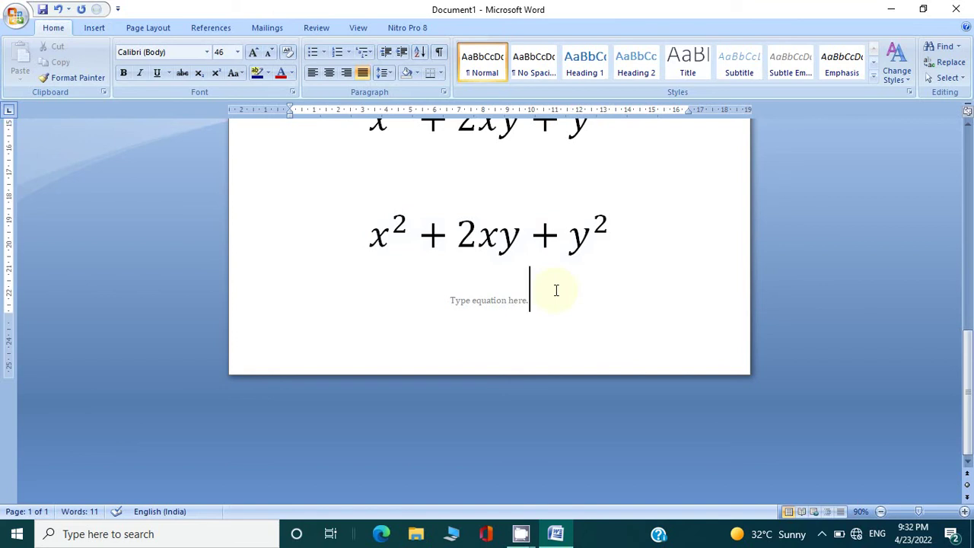